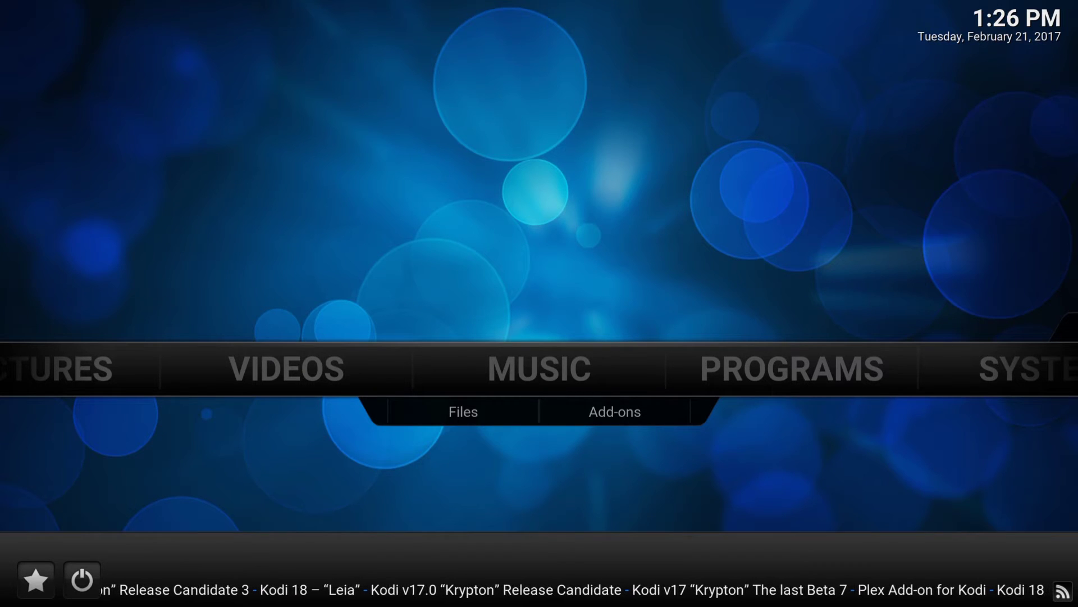
- Move the home menu to SYSTEM and open Kodi's Settings screen
{"action": "key", "text": "Up"}
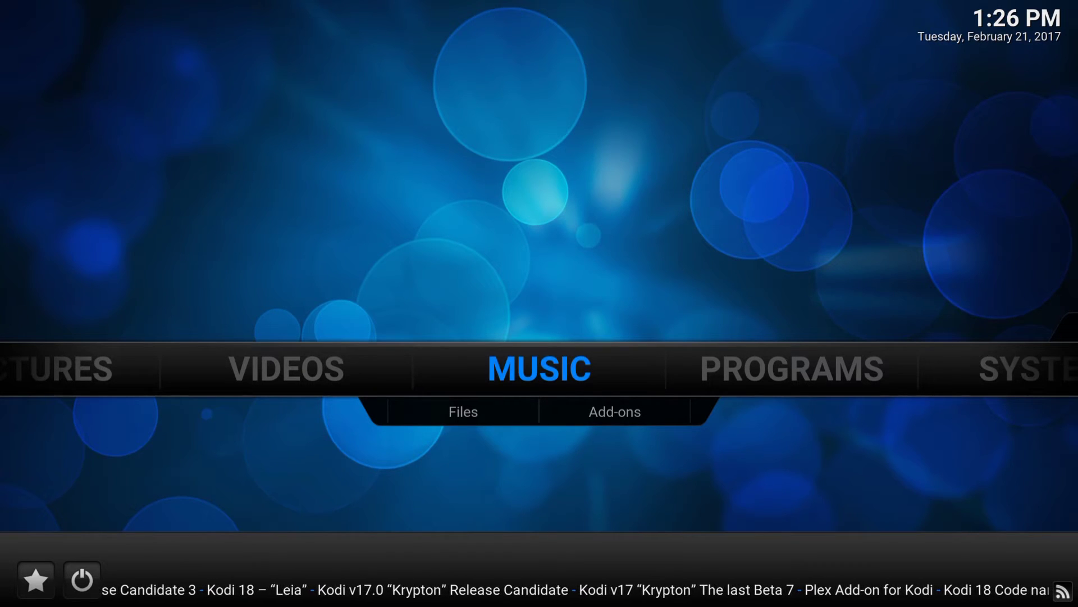
{"action": "key", "text": "Right"}
{"action": "key", "text": "Right"}
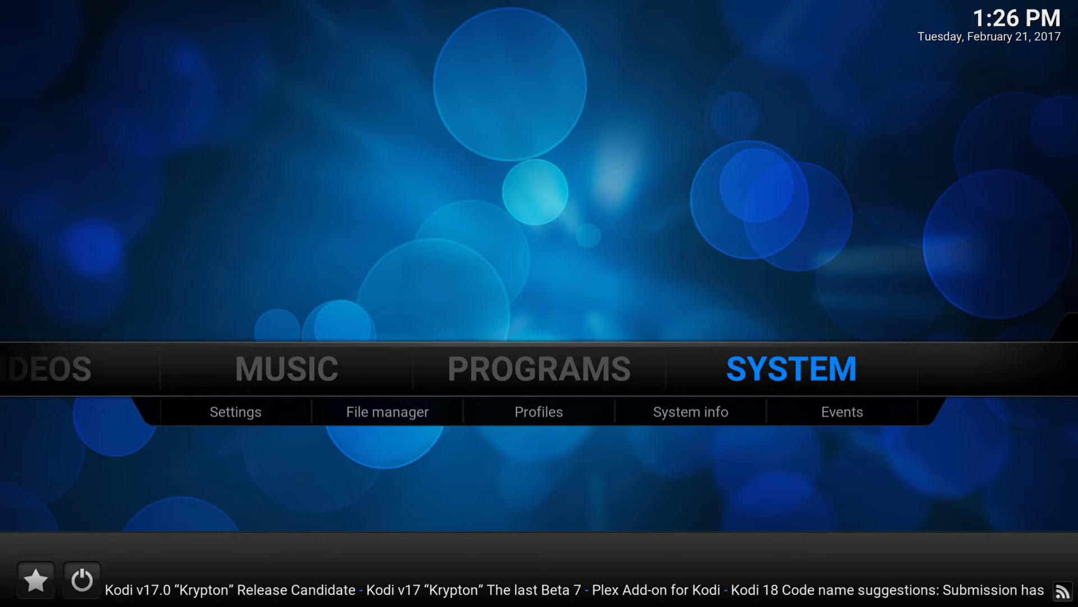
{"action": "key", "text": "Return"}
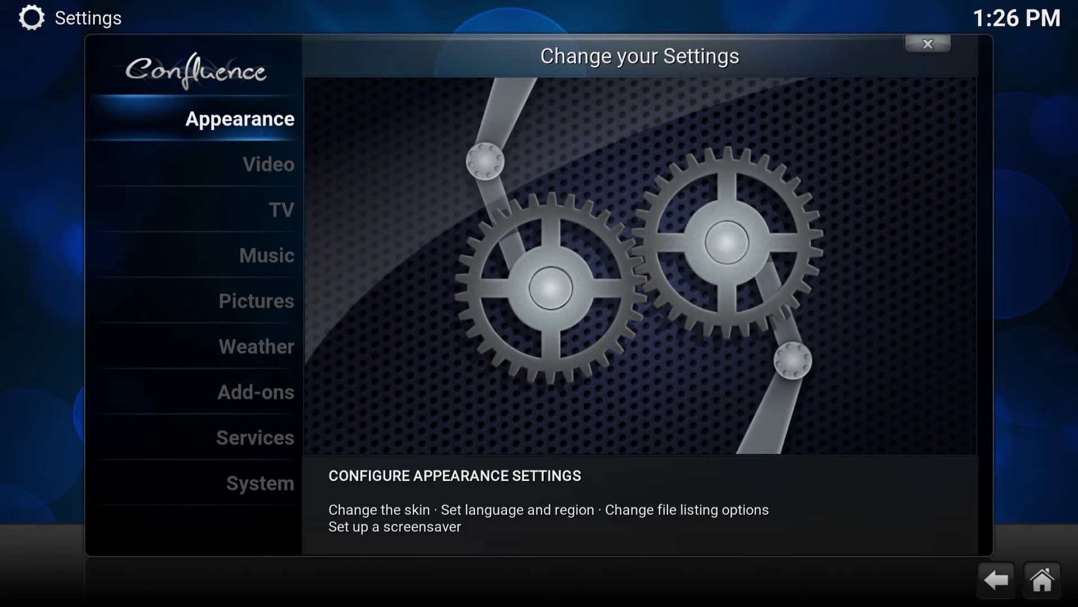
- Go to Appearance, then Skin '- Settings', to open the Confluence Skin settings General page
{"action": "key", "text": "Return"}
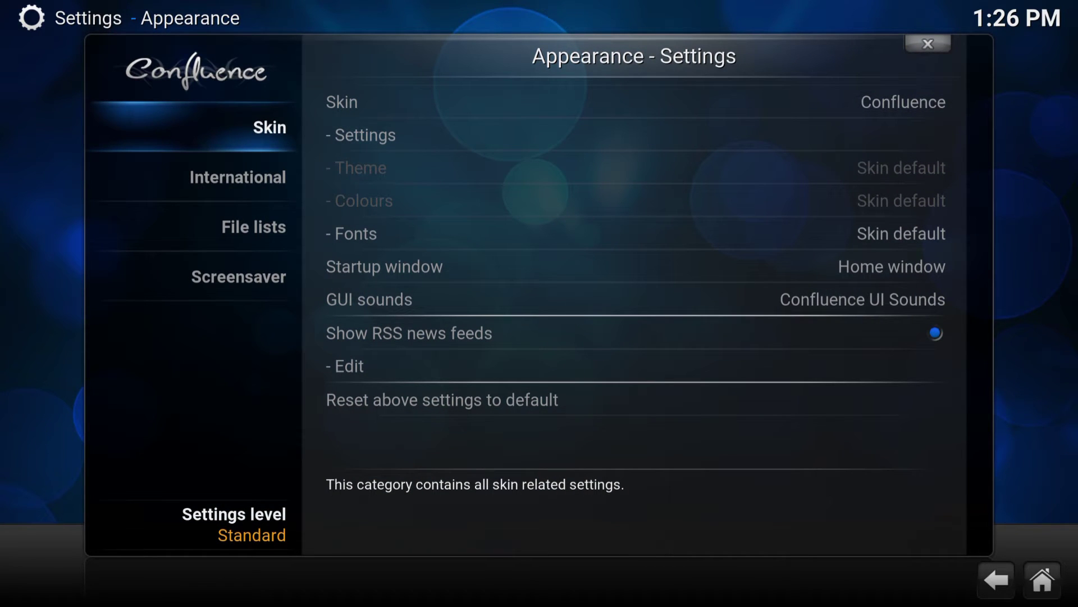
{"action": "key", "text": "Right"}
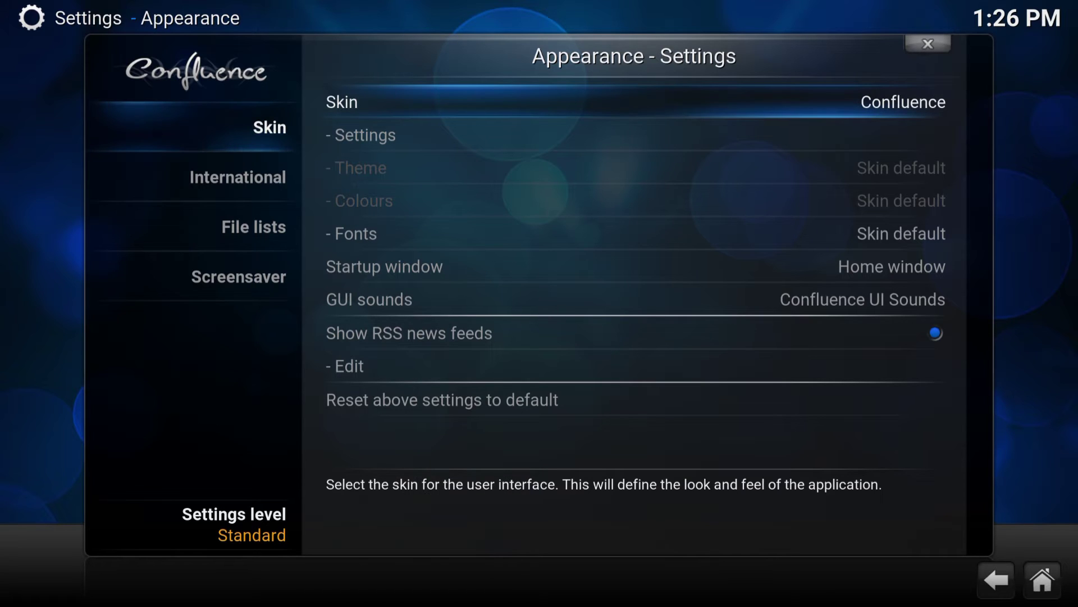
{"action": "key", "text": "Down"}
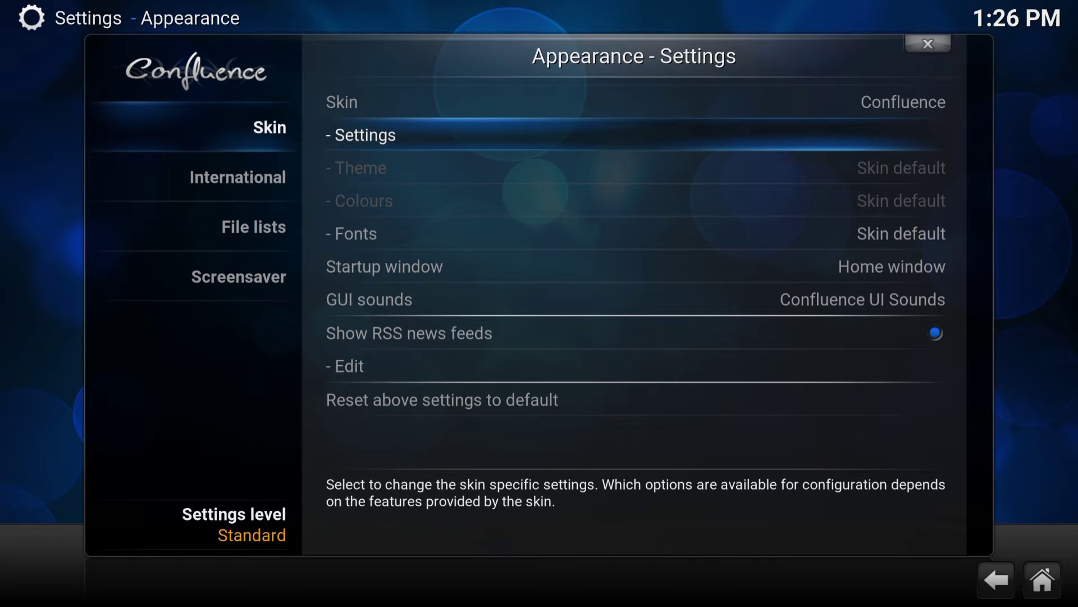
{"action": "key", "text": "Return"}
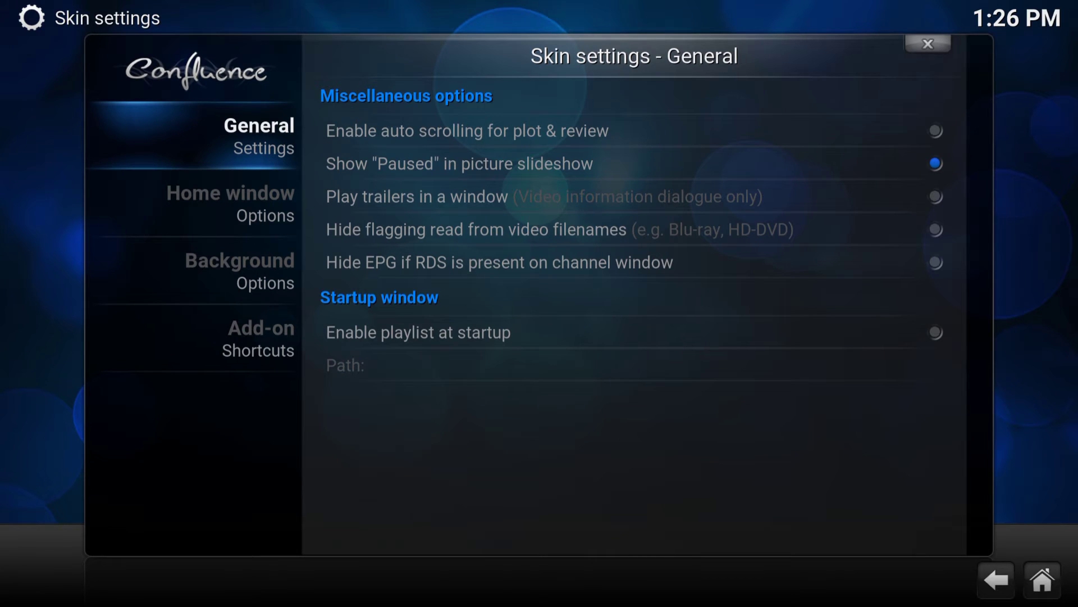
- On the Background page, enable custom background and select the '- Background path:' setting
{"action": "key", "text": "Down"}
{"action": "key", "text": "Down"}
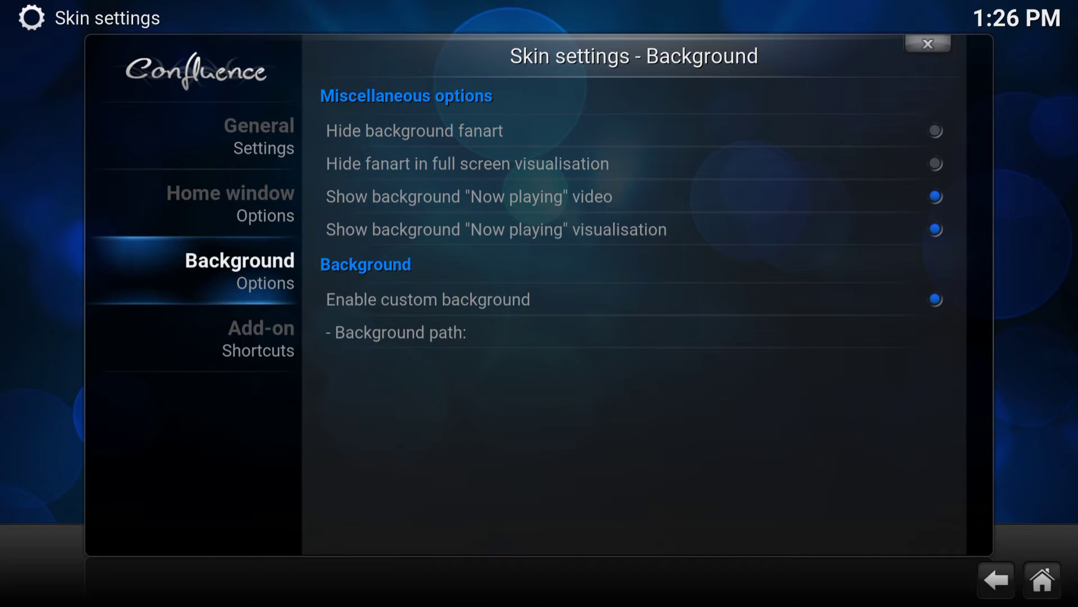
{"action": "key", "text": "Right"}
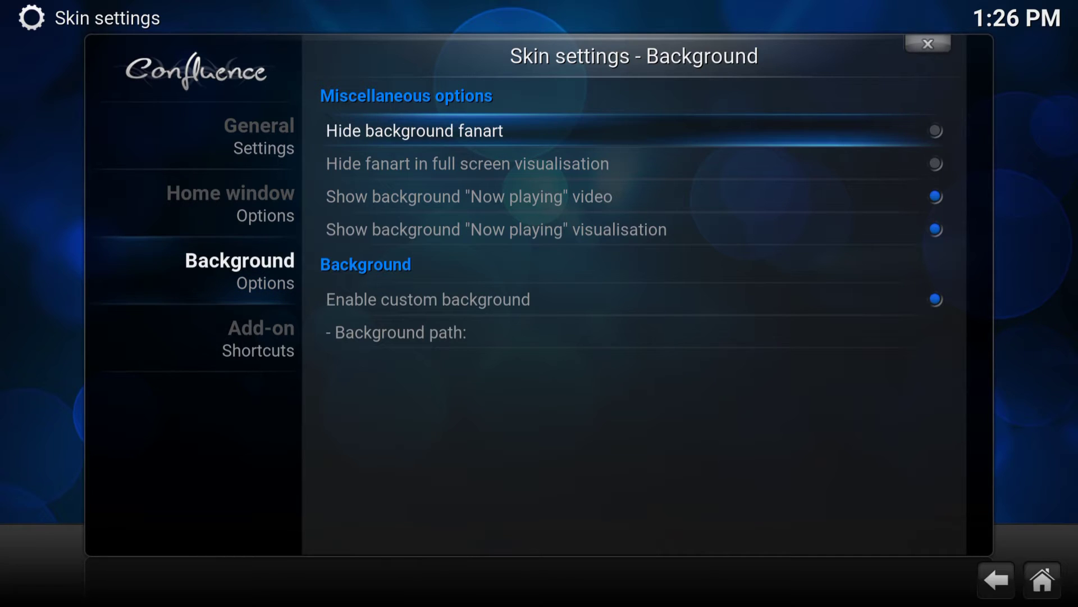
{"action": "key", "text": "Down"}
{"action": "key", "text": "Down"}
{"action": "key", "text": "Down"}
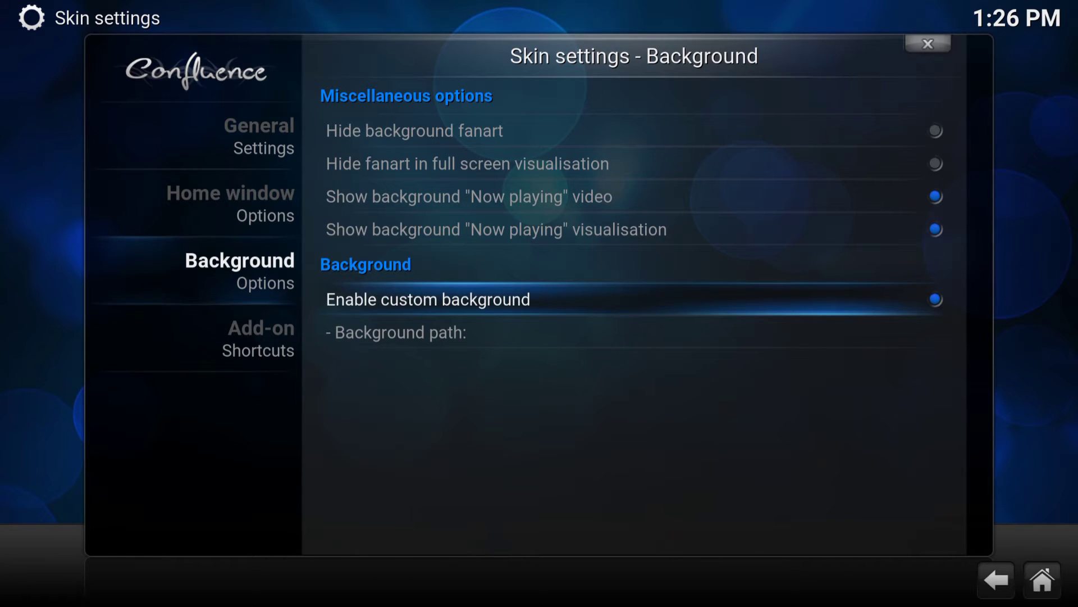
{"action": "key", "text": "Return"}
{"action": "key", "text": "Return"}
{"action": "key", "text": "Down"}
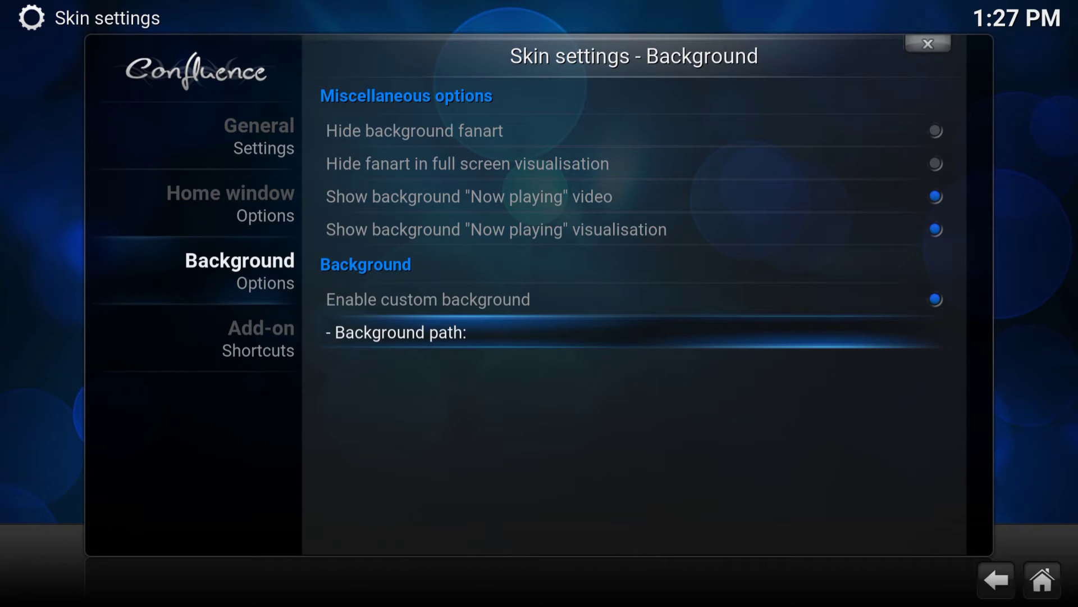
- Open Browse for image for the background path and highlight External storage
{"action": "key", "text": "Return"}
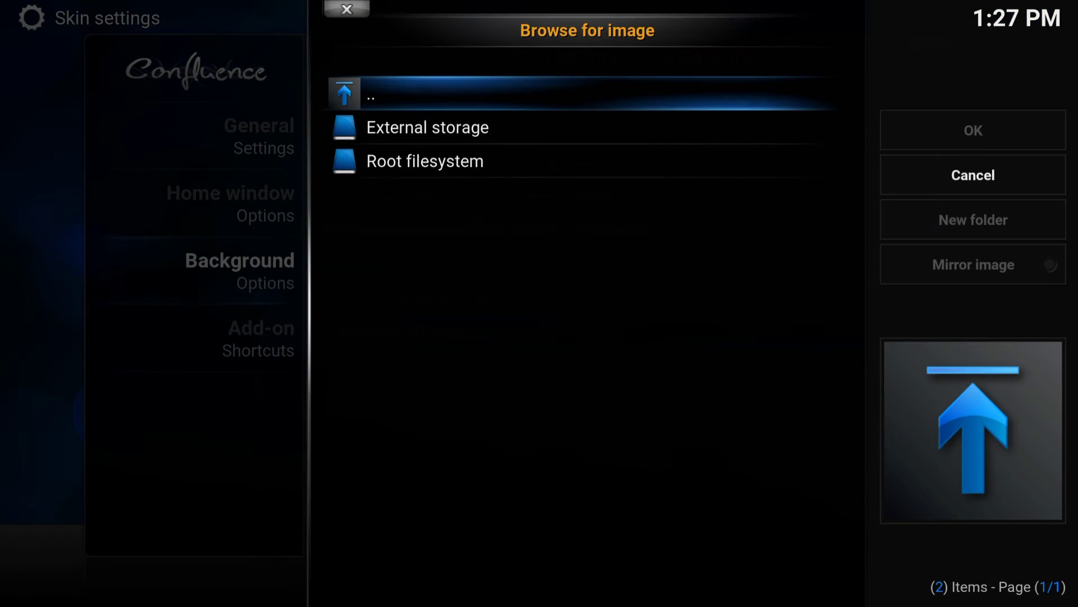
{"action": "key", "text": "Down"}
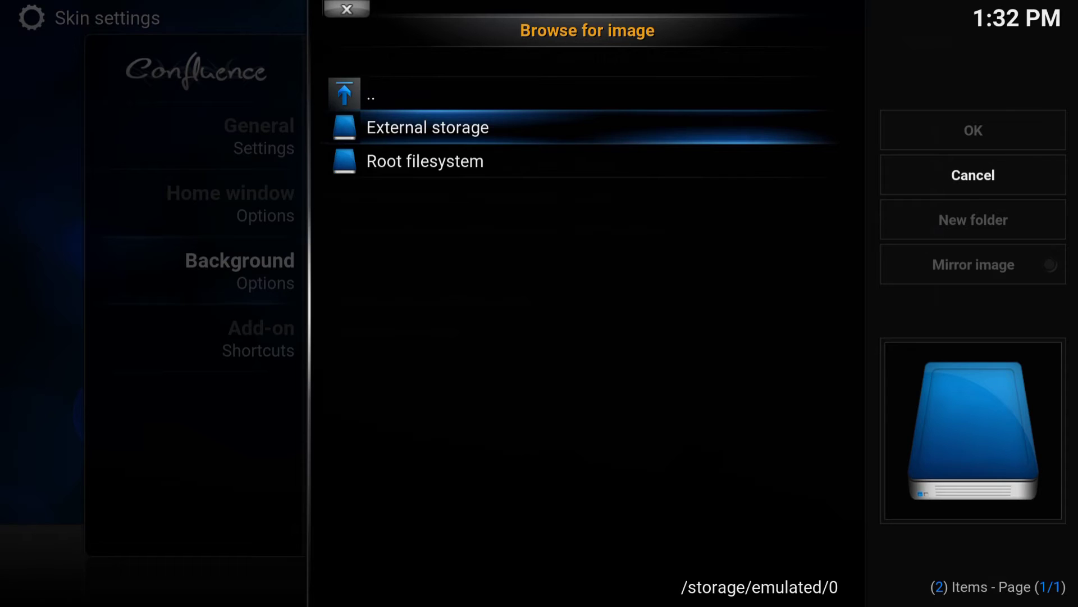
{"action": "key", "text": "Return"}
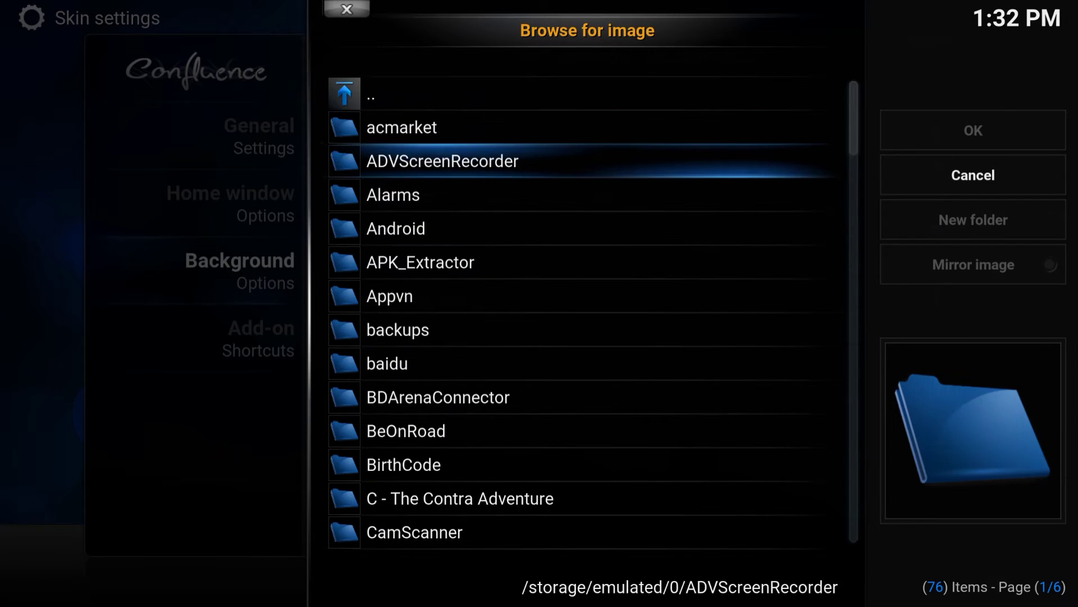
{"action": "key", "text": "Down"}
{"action": "key", "text": "Down"}
{"action": "key", "text": "Down"}
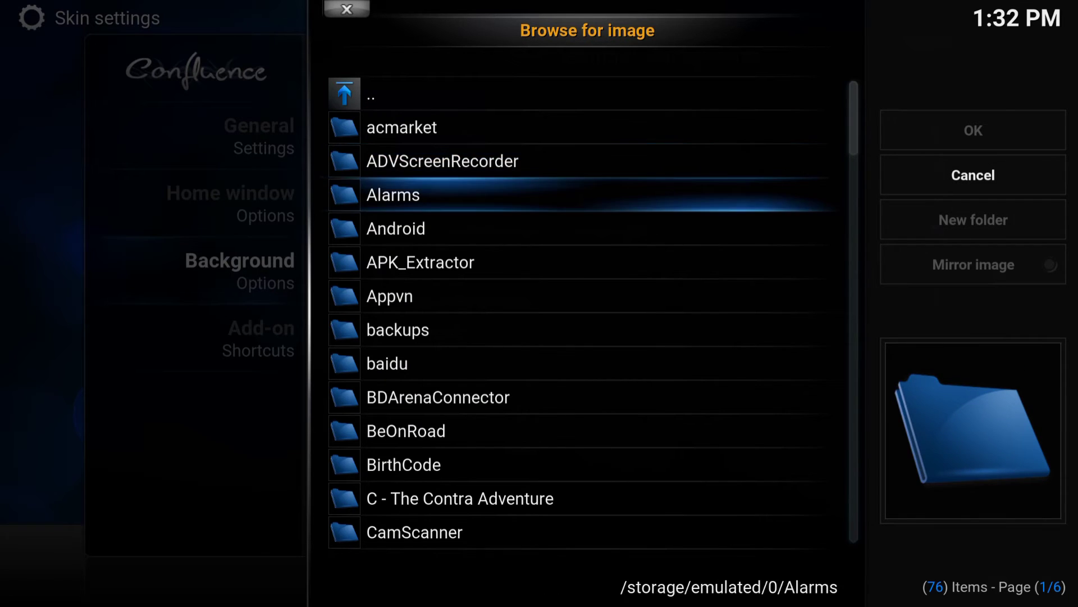
{"action": "key", "text": "Down"}
{"action": "key", "text": "Down"}
{"action": "key", "text": "Down"}
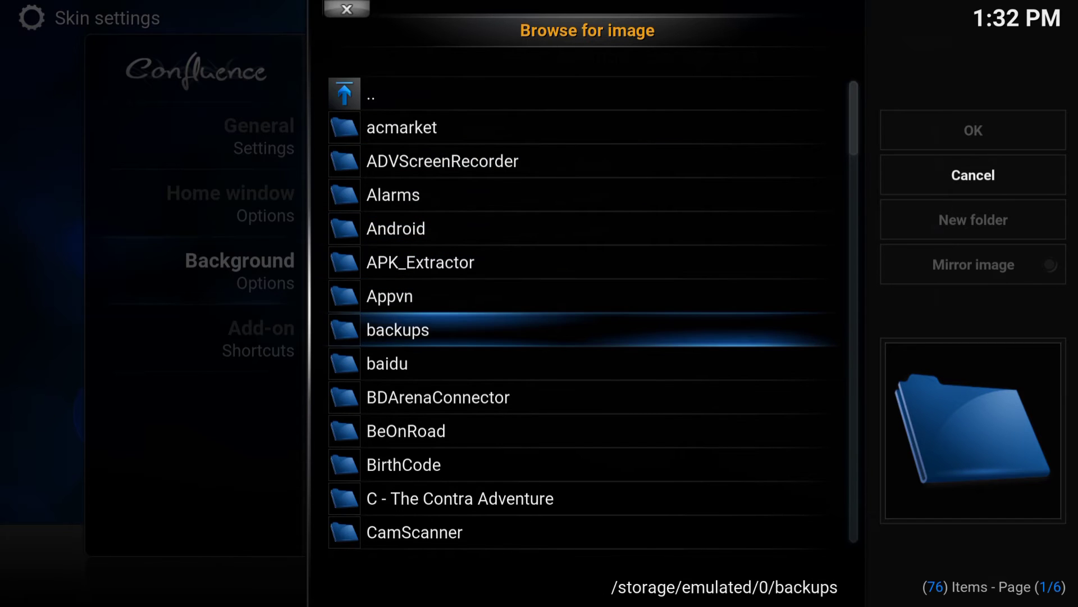
{"action": "key", "text": "Down"}
{"action": "key", "text": "Down"}
{"action": "key", "text": "Down"}
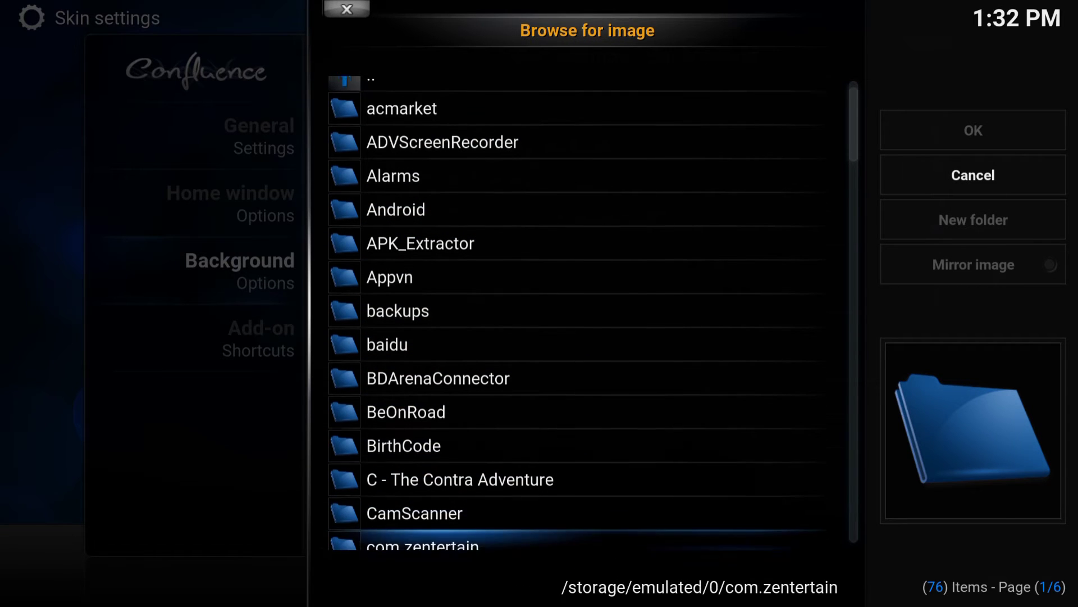
{"action": "key", "text": "Down"}
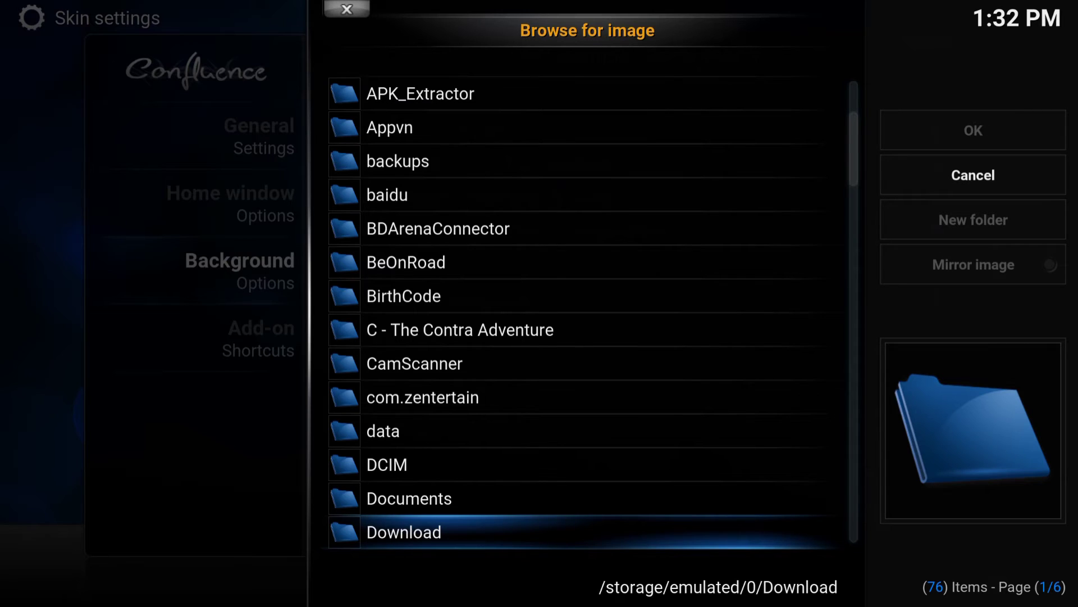
{"action": "key", "text": "Return"}
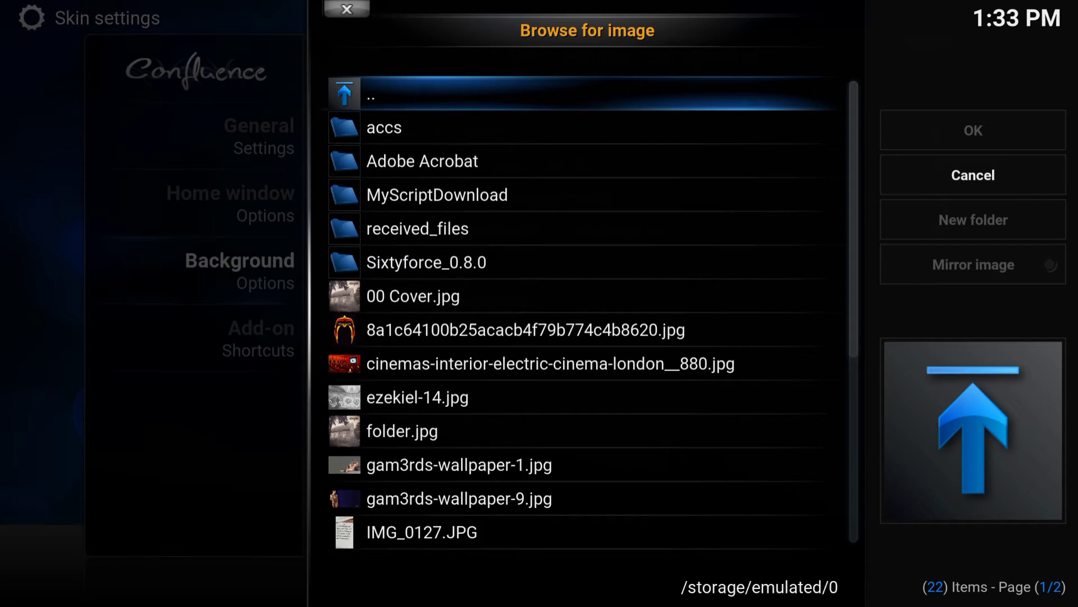
- Return to the storage root and look in the Pictures folder for a background image
{"action": "key", "text": "Return"}
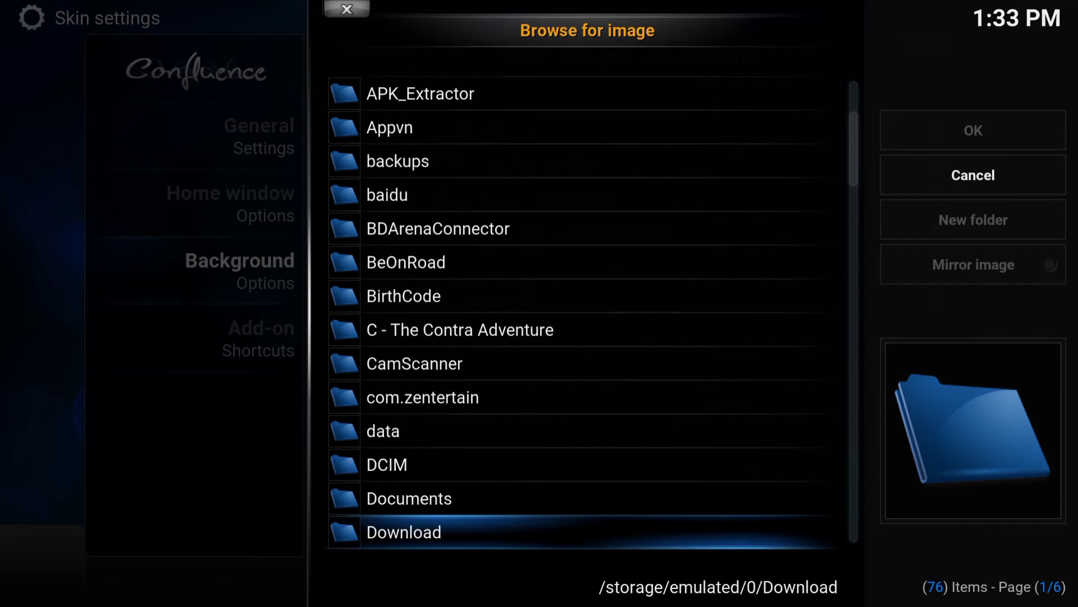
{"action": "key", "text": "Down"}
{"action": "key", "text": "Down"}
{"action": "key", "text": "Down"}
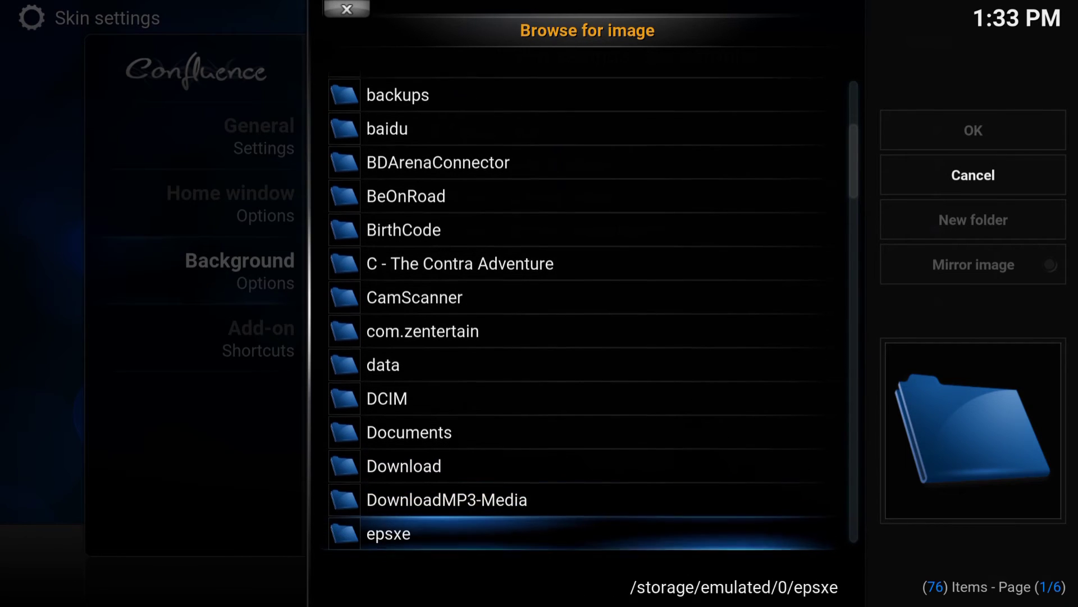
{"action": "key", "text": "Down"}
{"action": "key", "text": "Down"}
{"action": "key", "text": "Down"}
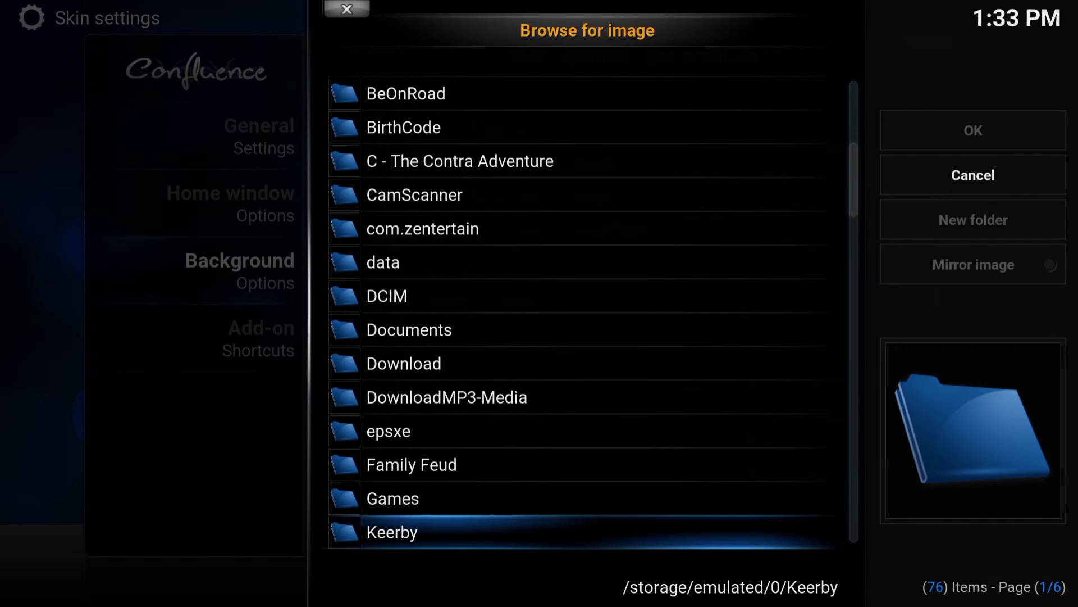
{"action": "key", "text": "Down"}
{"action": "key", "text": "Down"}
{"action": "key", "text": "Down"}
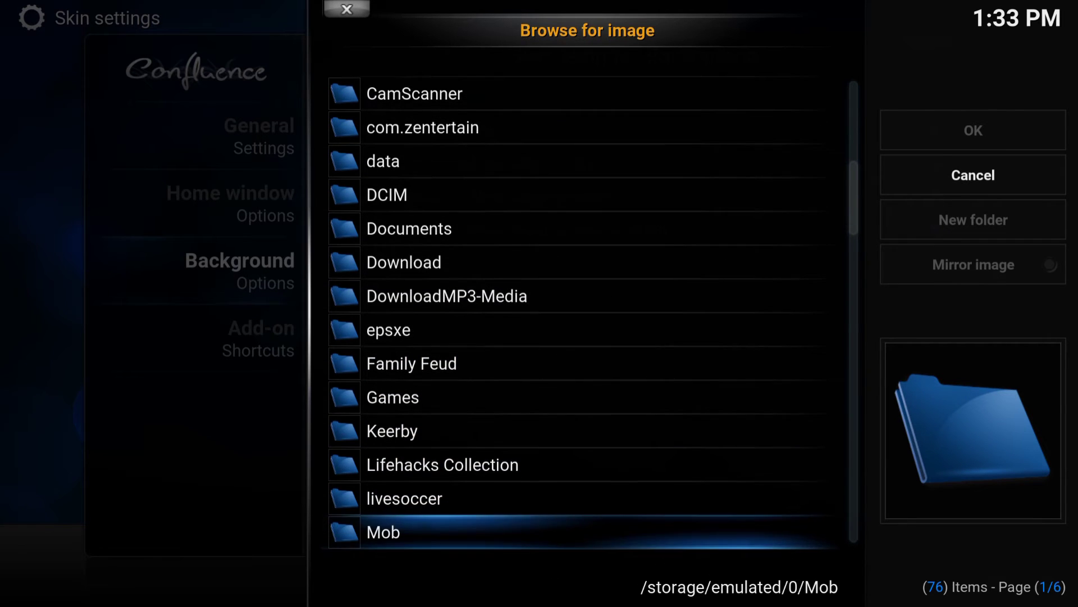
{"action": "key", "text": "Down"}
{"action": "key", "text": "Down"}
{"action": "key", "text": "Down"}
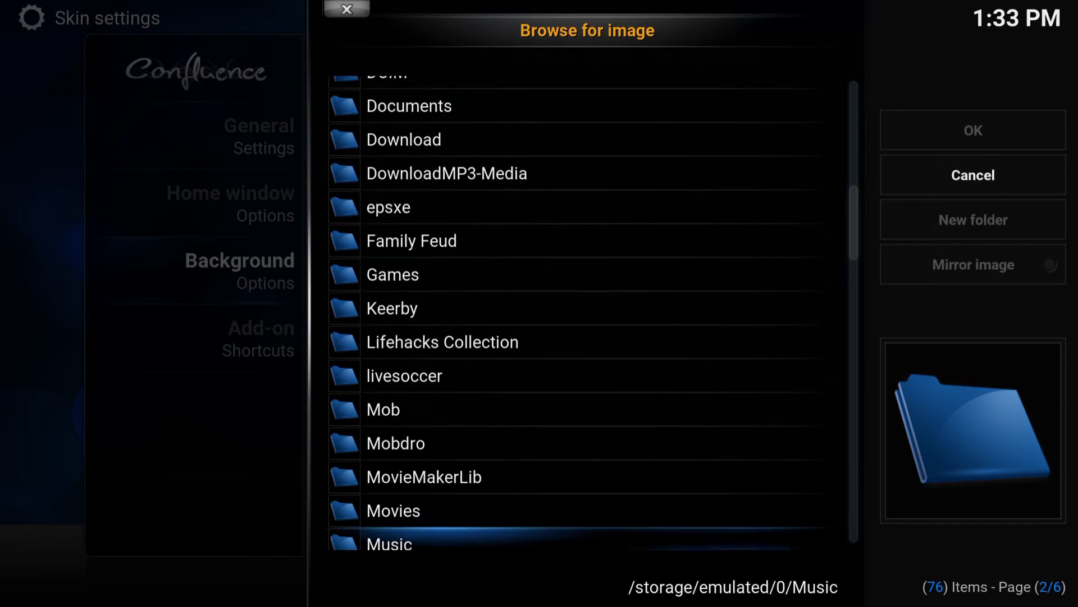
{"action": "key", "text": "Down"}
{"action": "key", "text": "Down"}
{"action": "key", "text": "Down"}
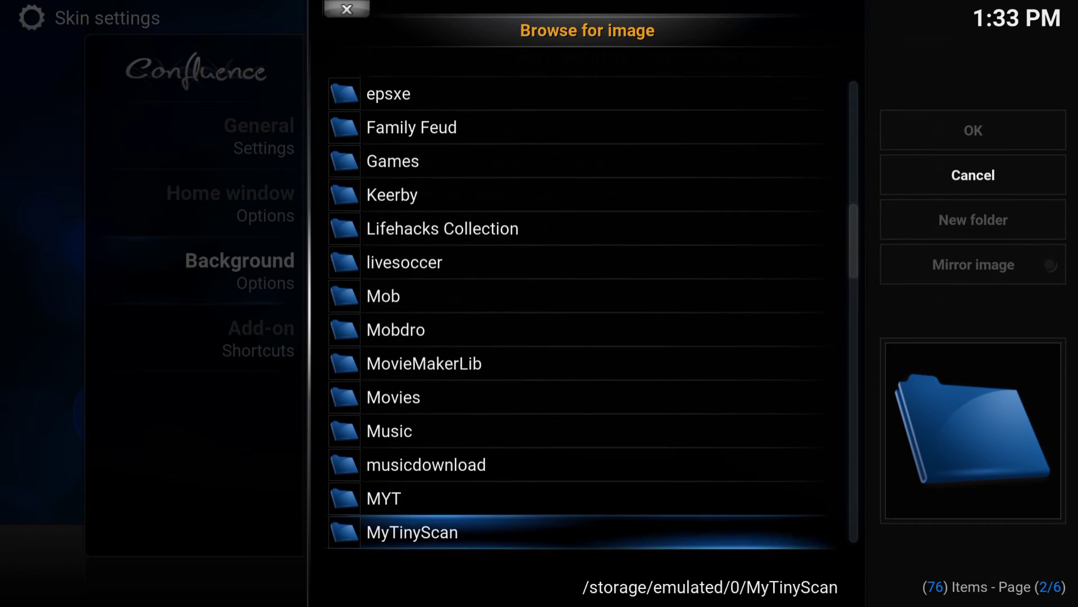
{"action": "key", "text": "Down"}
{"action": "key", "text": "Down"}
{"action": "key", "text": "Down"}
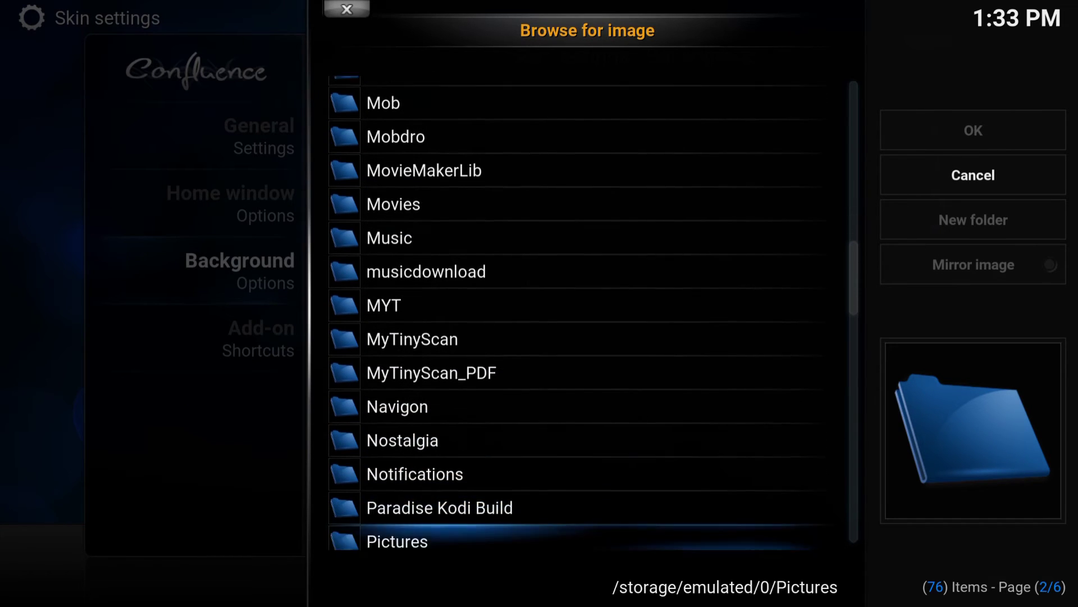
{"action": "key", "text": "Up"}
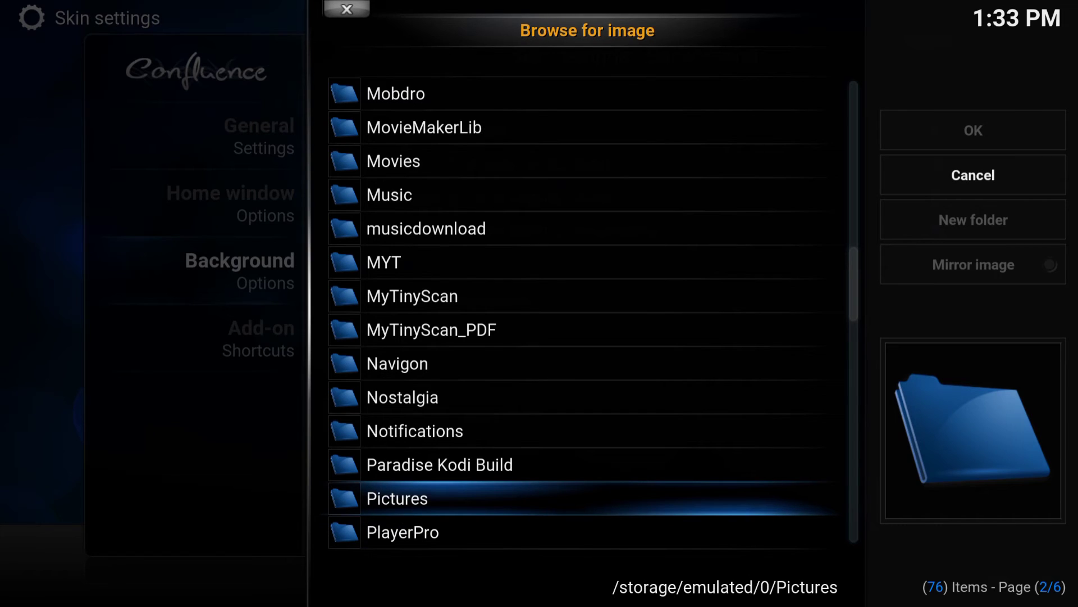
{"action": "key", "text": "Return"}
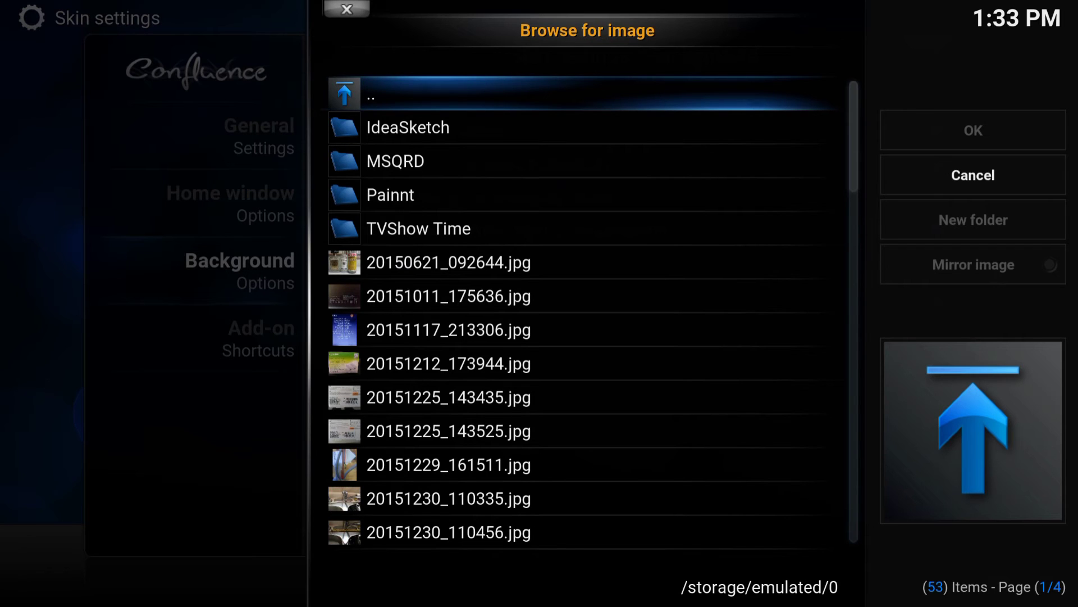
- Open the Download folder and choose ws_Red_Room_1280x720.jpg as the background image
{"action": "key", "text": "Return"}
{"action": "key", "text": "Up"}
{"action": "key", "text": "Up"}
{"action": "key", "text": "Up"}
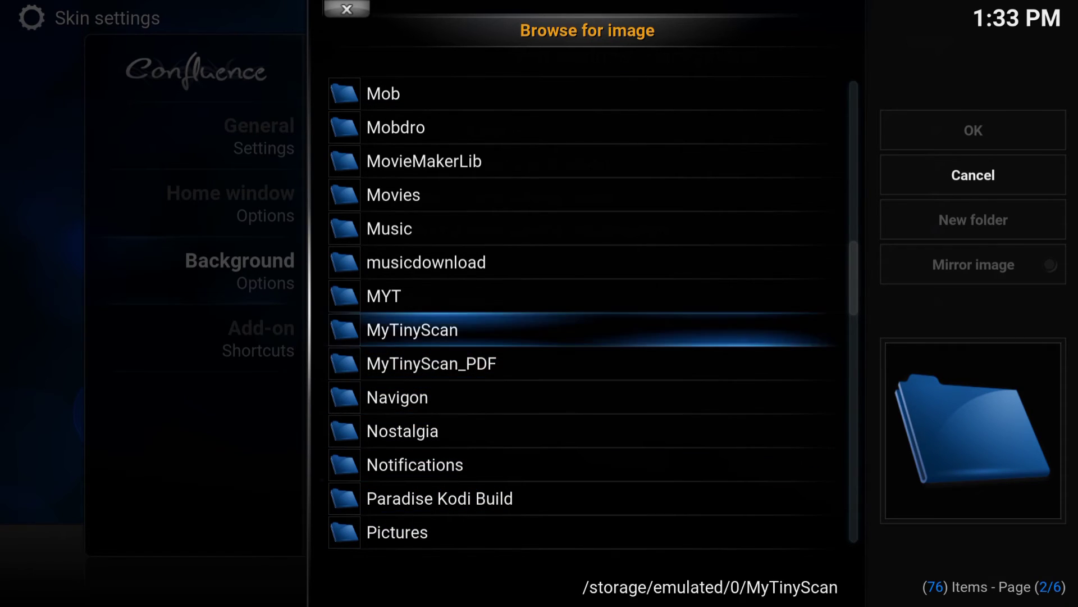
{"action": "key", "text": "Up"}
{"action": "key", "text": "Up"}
{"action": "key", "text": "Up"}
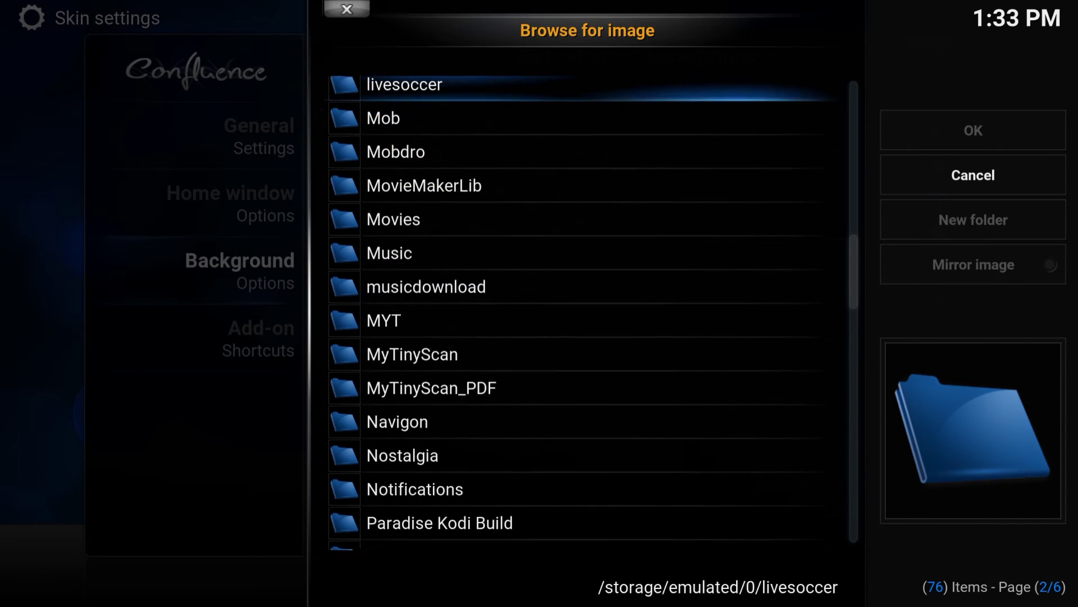
{"action": "key", "text": "Up"}
{"action": "key", "text": "Up"}
{"action": "key", "text": "Up"}
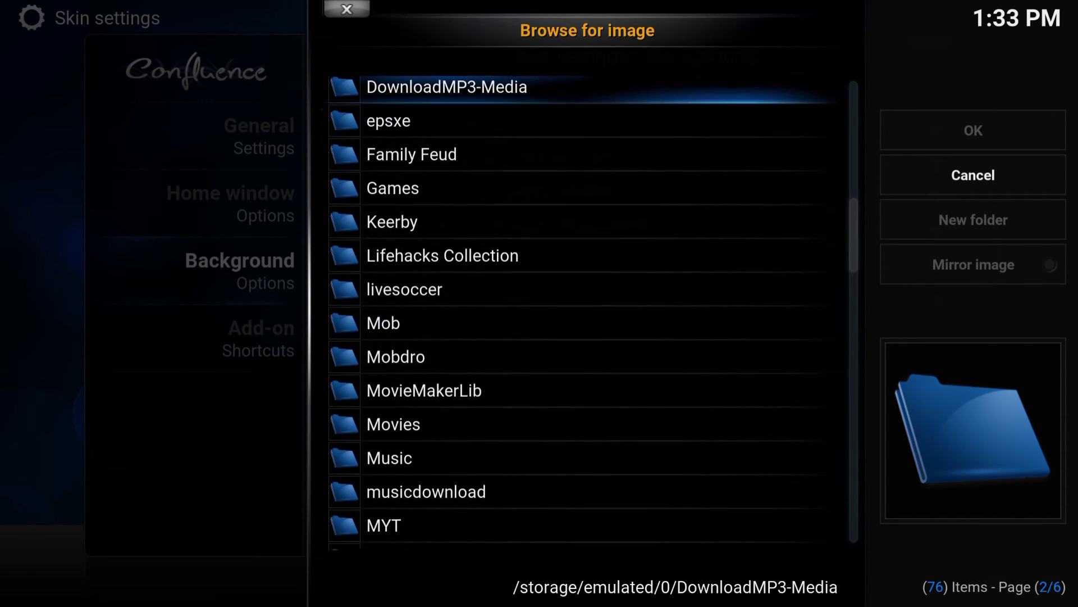
{"action": "key", "text": "Up"}
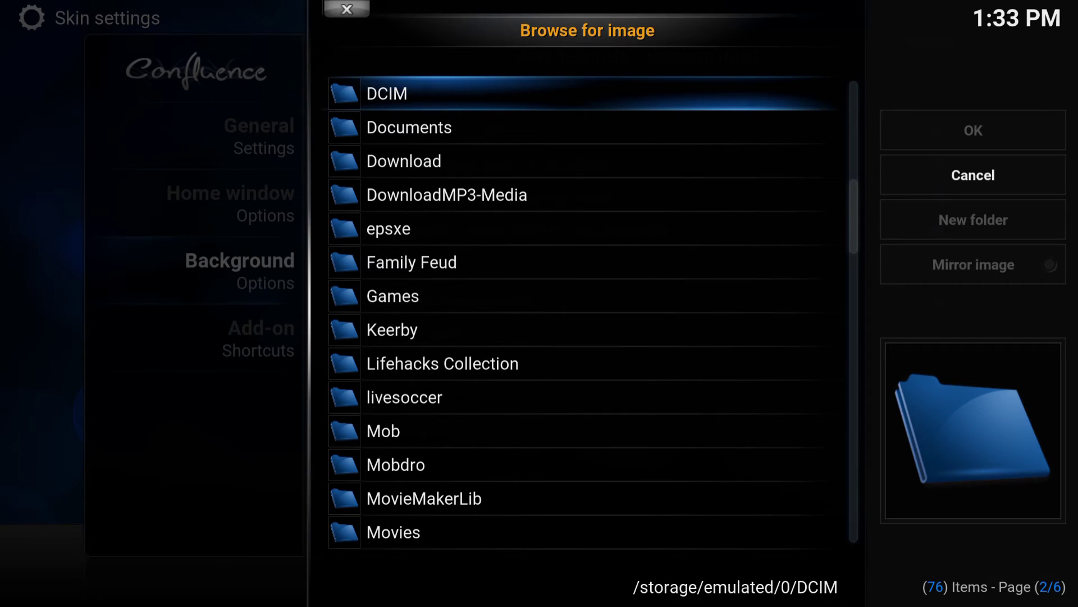
{"action": "key", "text": "Down"}
{"action": "key", "text": "Down"}
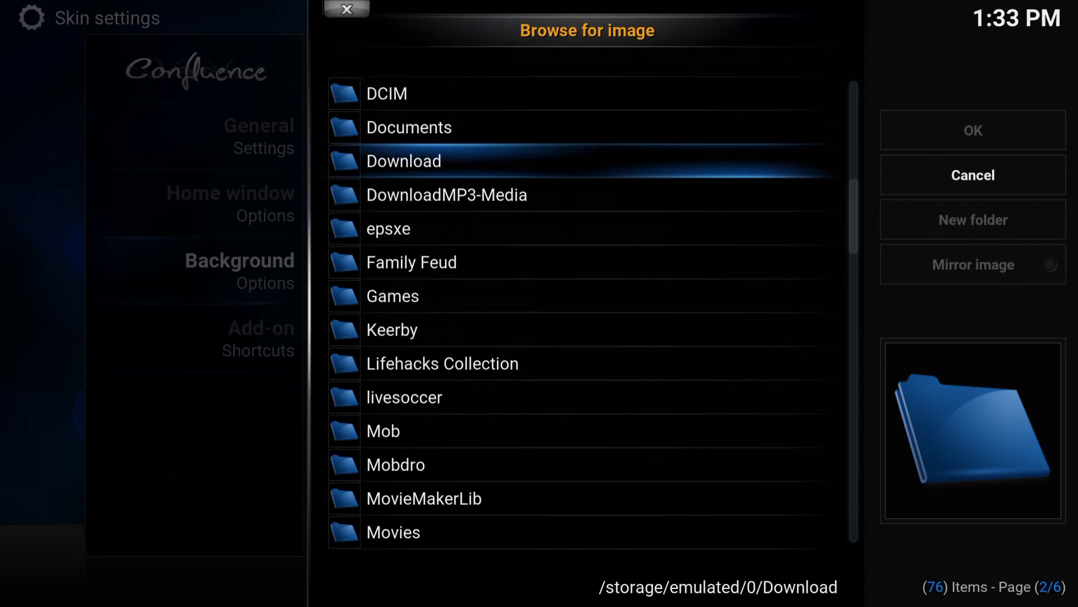
{"action": "key", "text": "Return"}
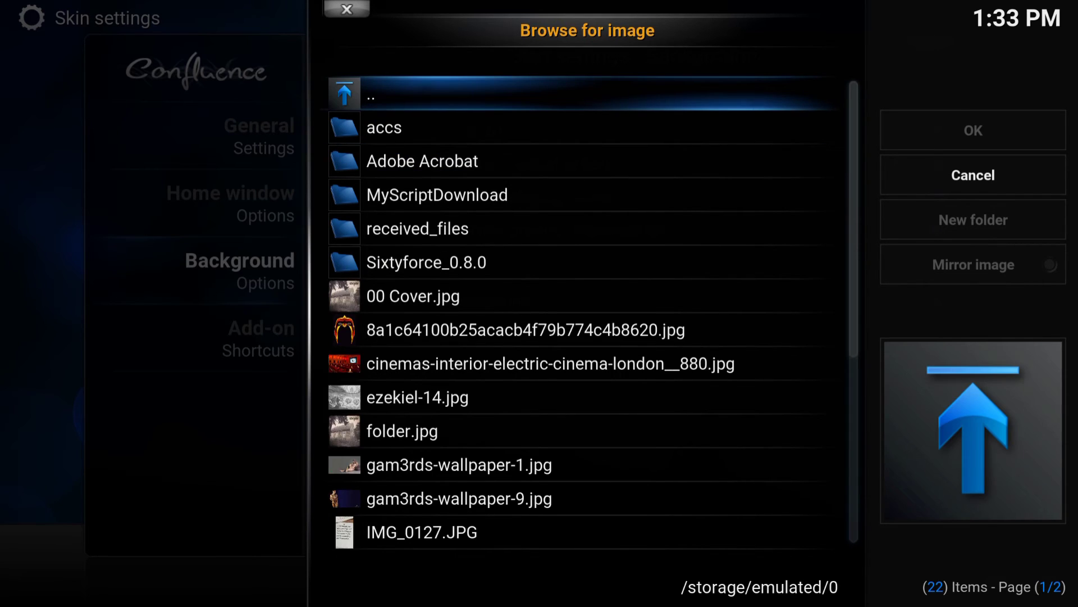
{"action": "key", "text": "Up"}
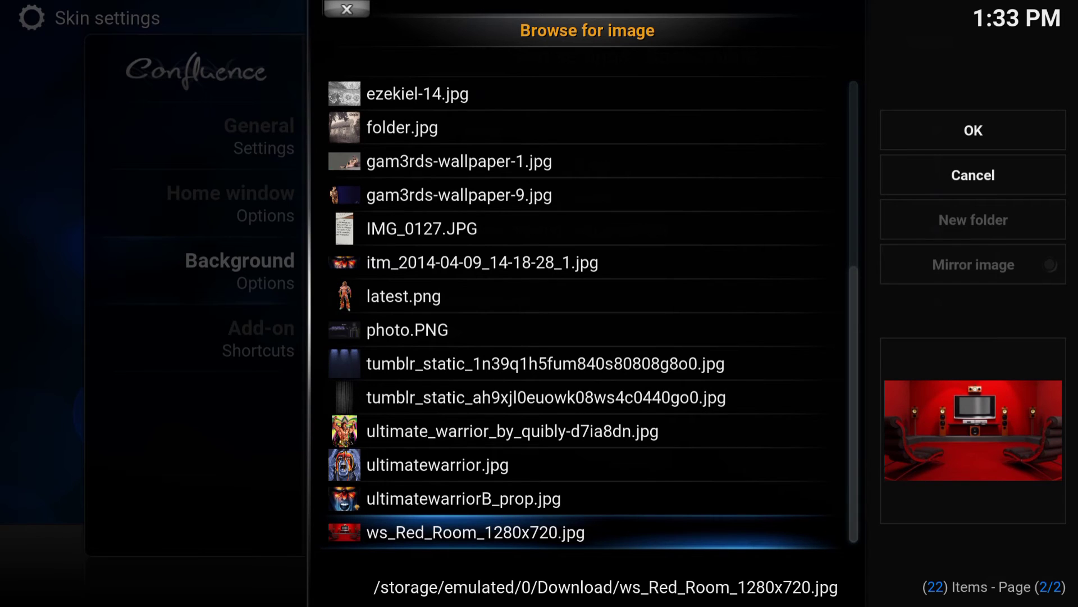
{"action": "key", "text": "Return"}
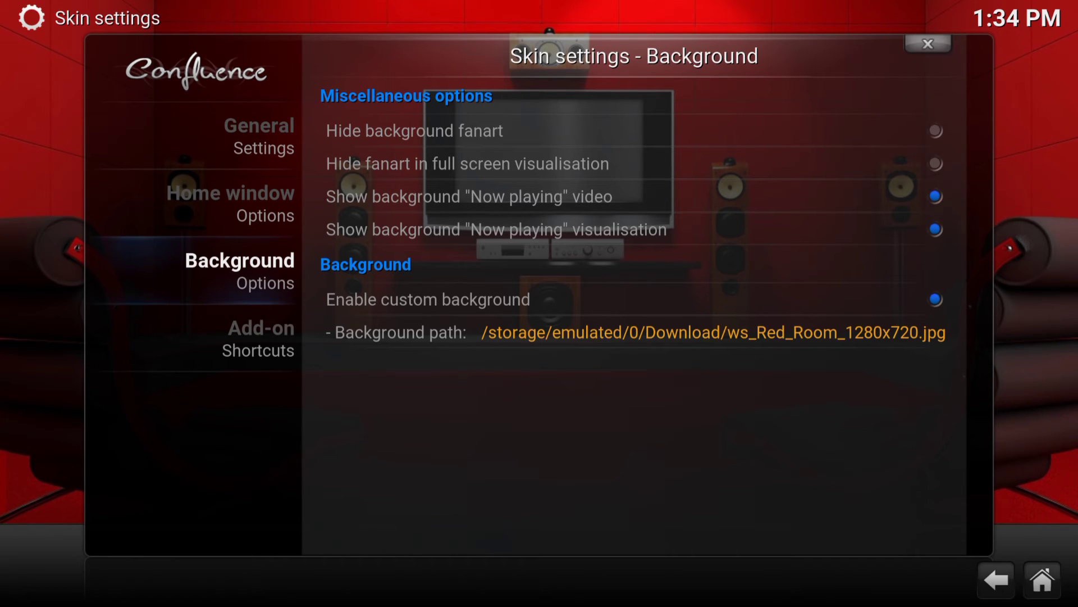
- Exit Skin settings and Settings to the home screen, now showing the red room backdrop
{"action": "key", "text": "Escape"}
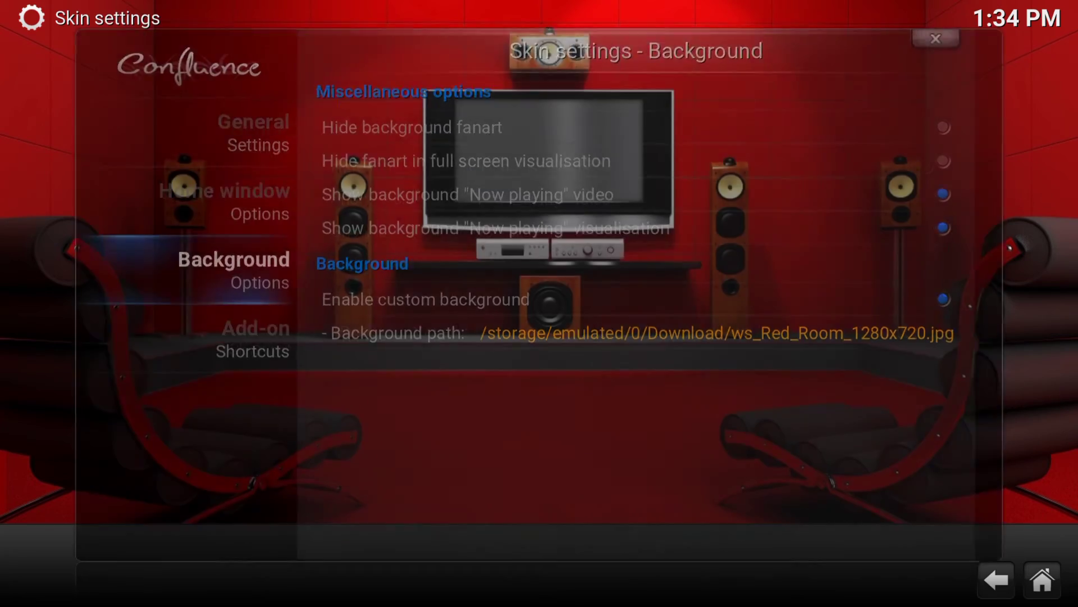
{"action": "key", "text": "Escape"}
{"action": "key", "text": "Escape"}
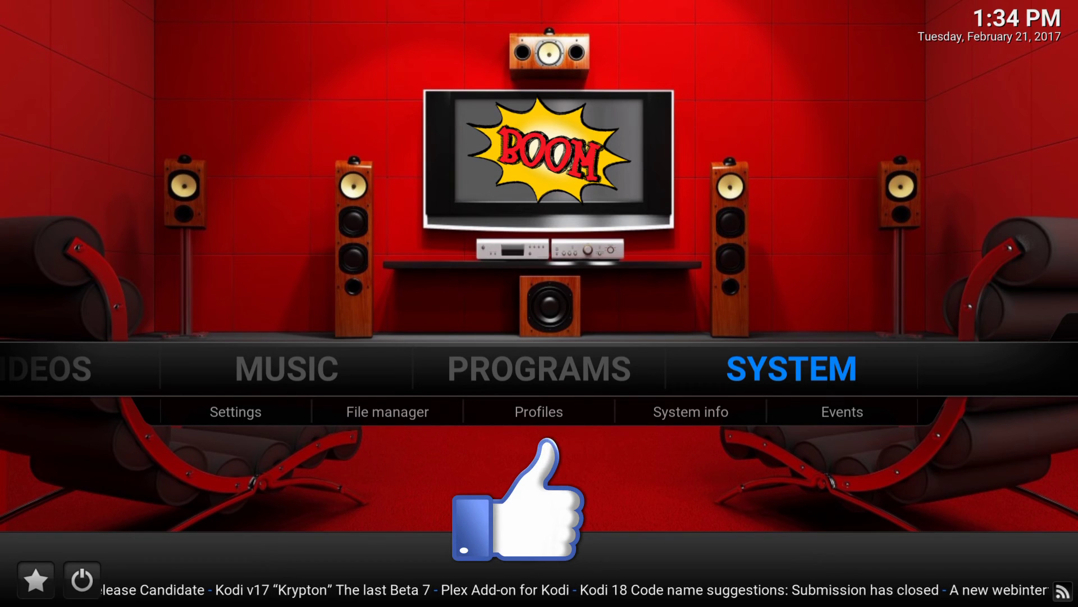
{"action": "key", "text": "Left"}
{"action": "key", "text": "Left"}
{"action": "key", "text": "Left"}
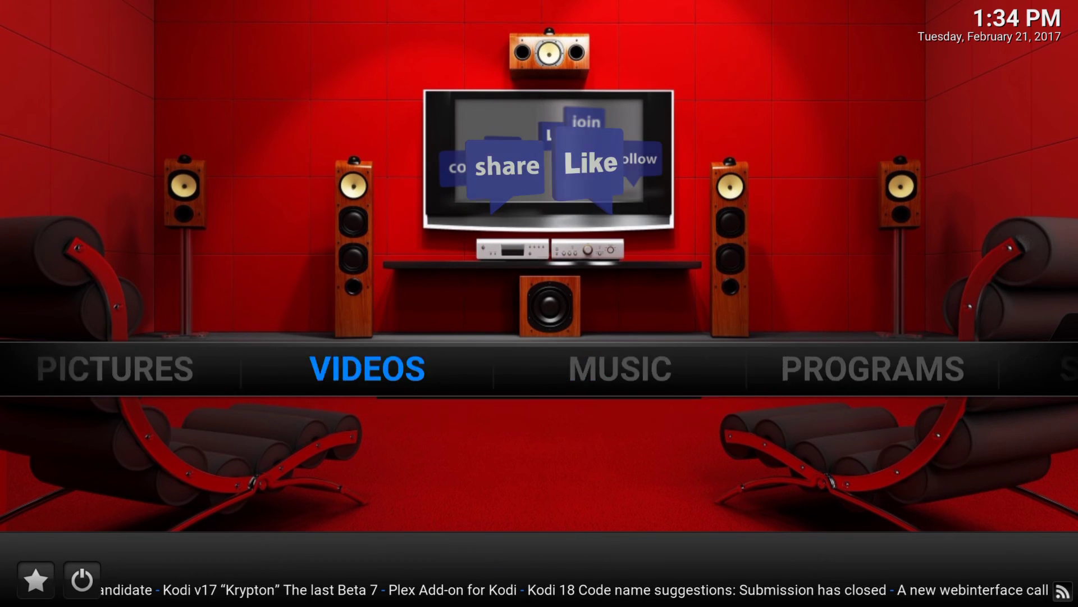
{"action": "key", "text": "Left"}
{"action": "key", "text": "Right"}
{"action": "key", "text": "Right"}
{"action": "key", "text": "Right"}
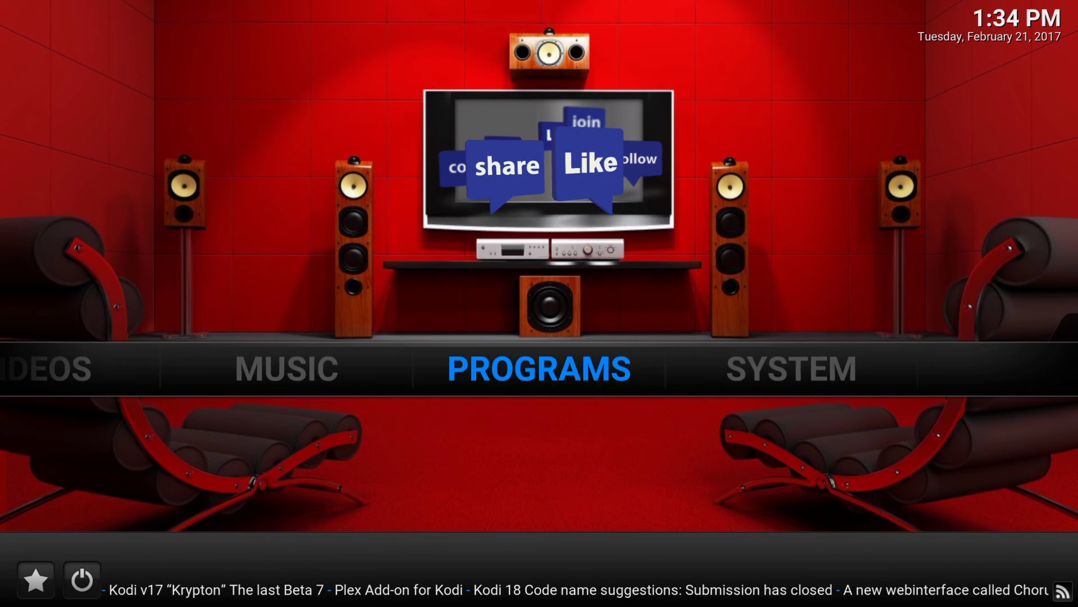
{"action": "key", "text": "Right"}
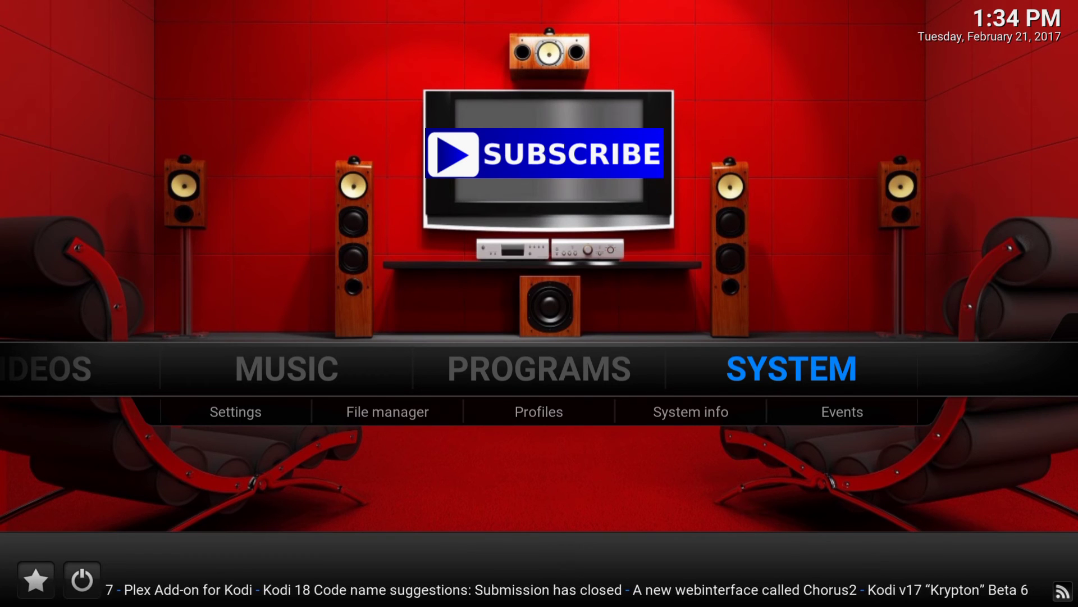
- Reopen Kodi's Settings from the SYSTEM section of the home menu
{"action": "key", "text": "Return"}
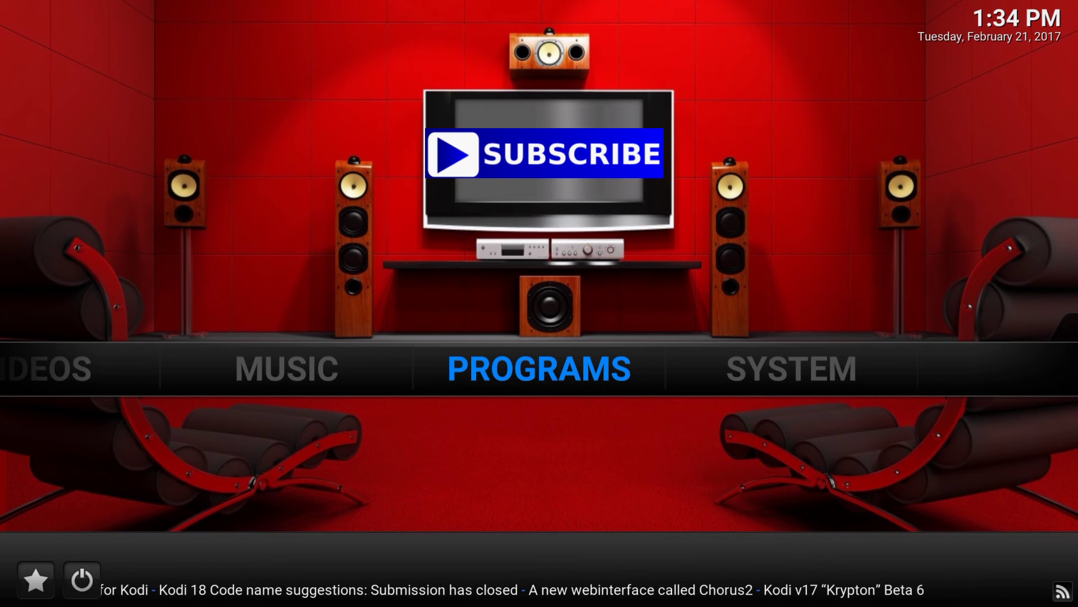
{"action": "key", "text": "Right"}
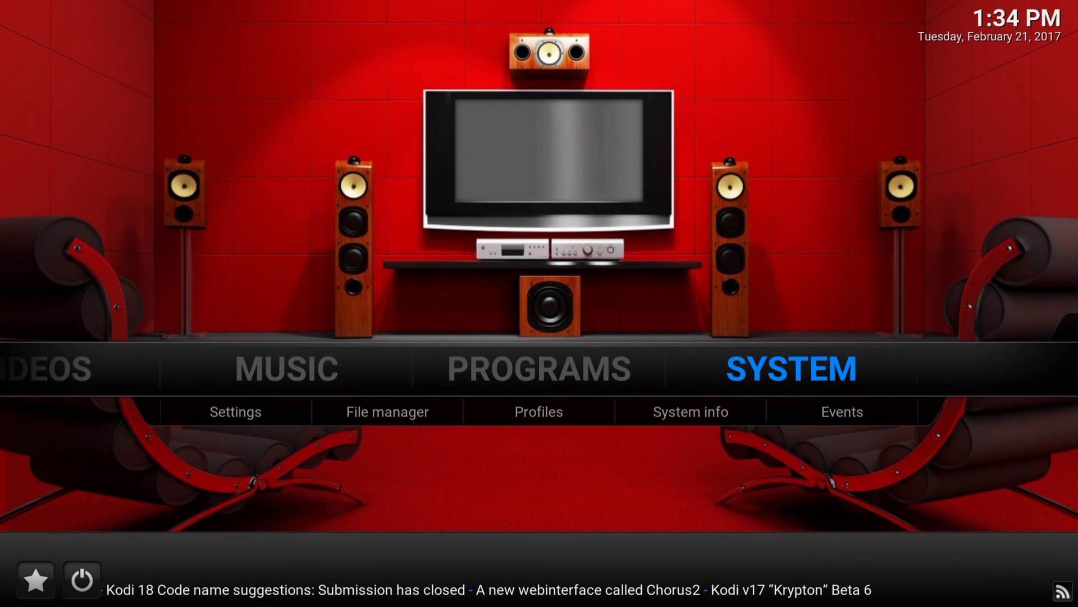
{"action": "key", "text": "Down"}
{"action": "key", "text": "Return"}
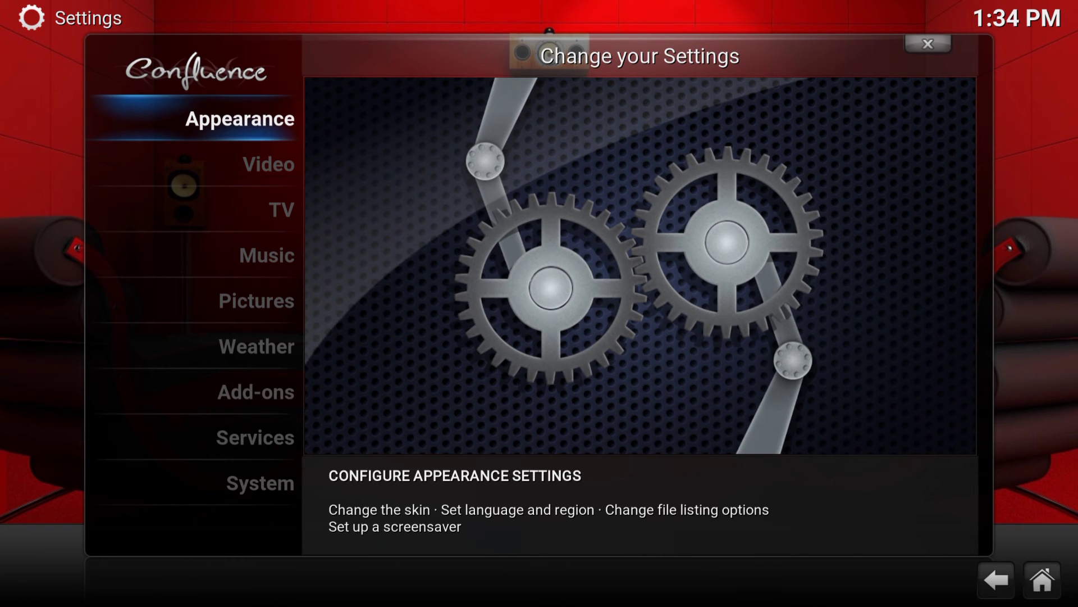
- Go through Appearance and Skin '- Settings', then move to the Background category
{"action": "key", "text": "Return"}
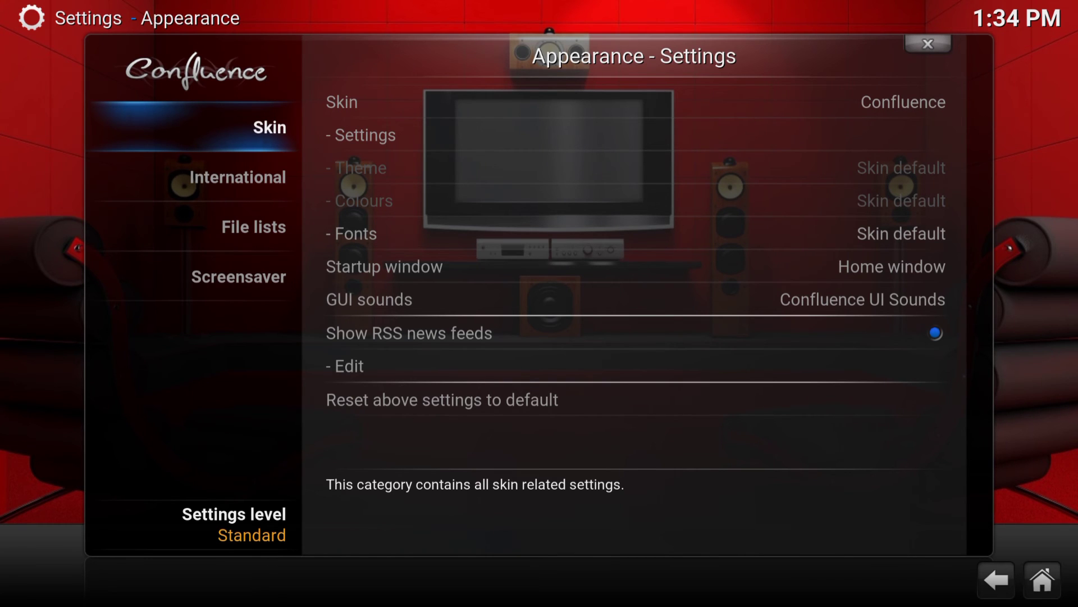
{"action": "key", "text": "Right"}
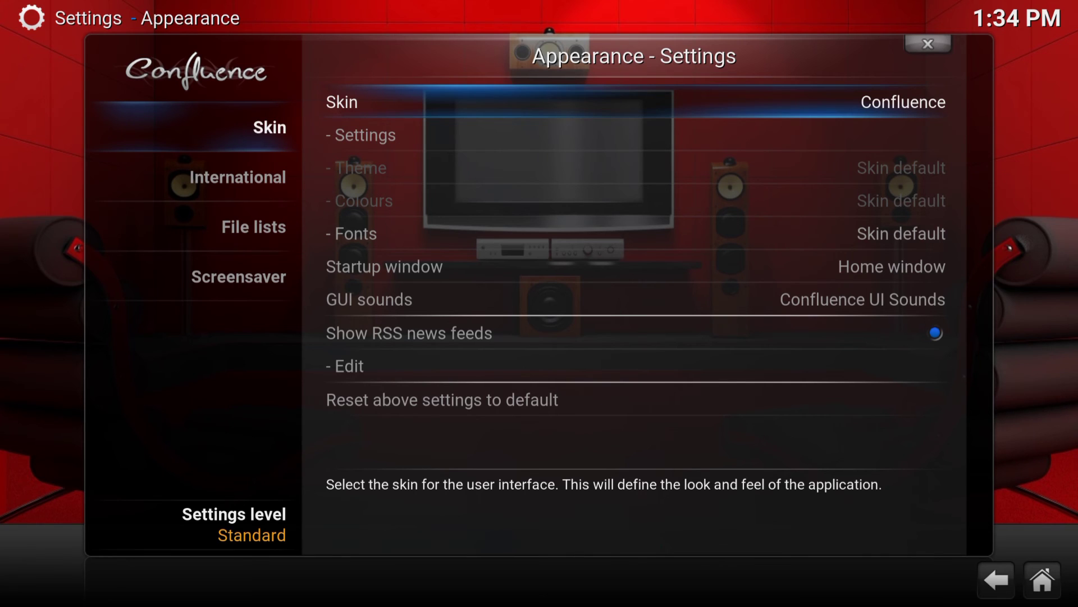
{"action": "key", "text": "Down"}
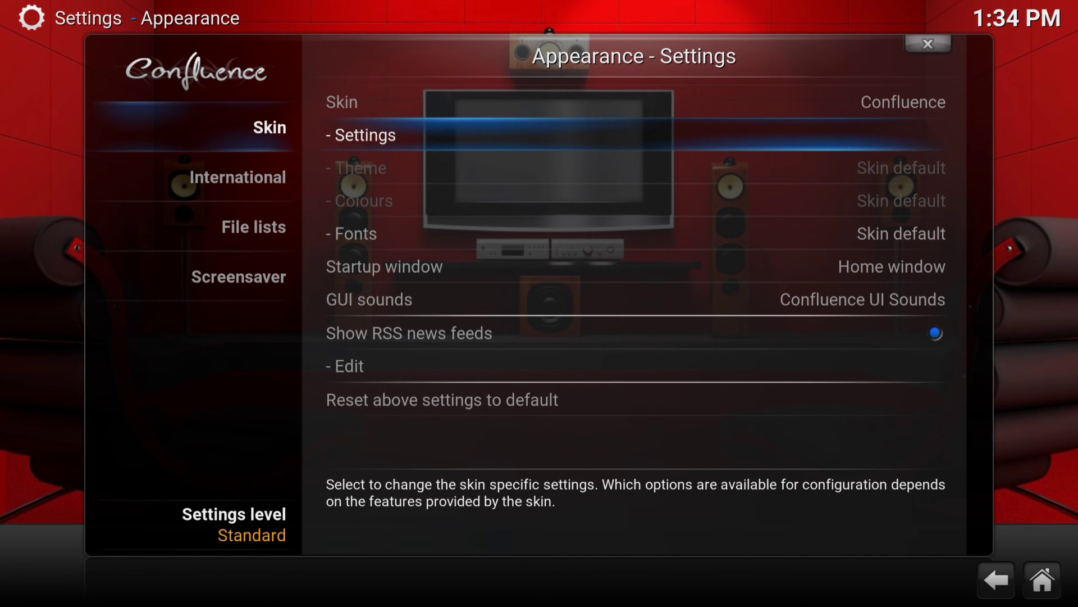
{"action": "key", "text": "Return"}
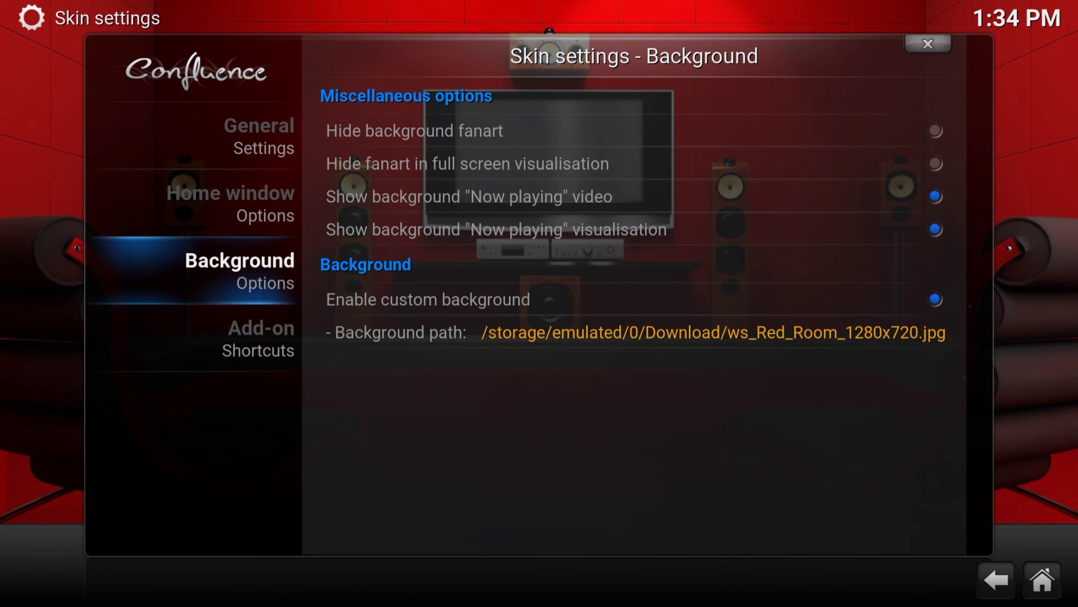
{"action": "key", "text": "Up"}
- Switch off 'Enable custom background' on the Confluence Background page
{"action": "key", "text": "Down"}
{"action": "left_click", "coordinate": [635, 332]}
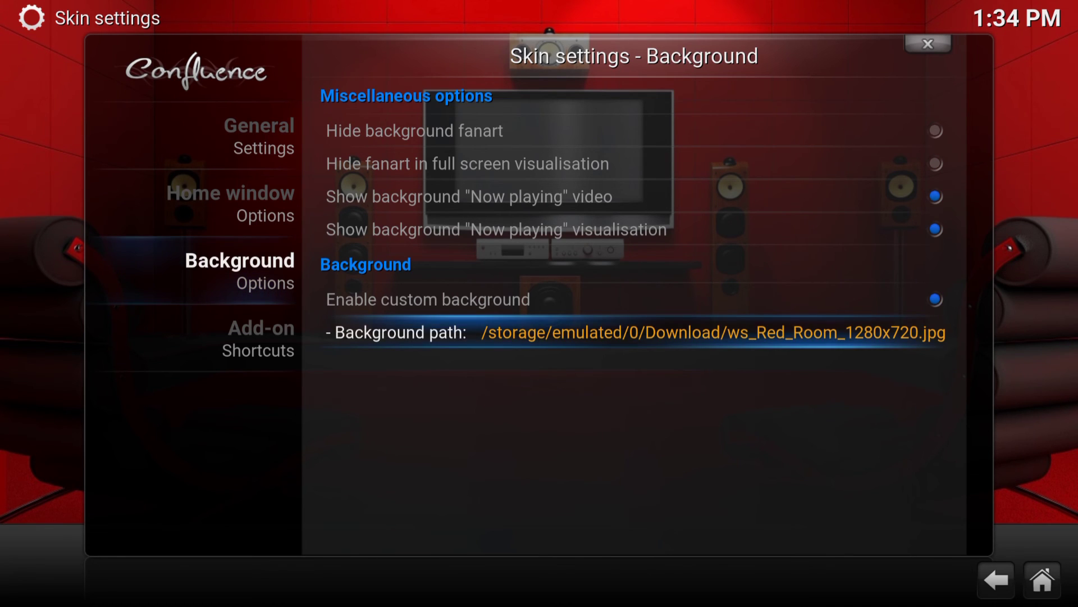
{"action": "key", "text": "Up"}
{"action": "key", "text": "Up"}
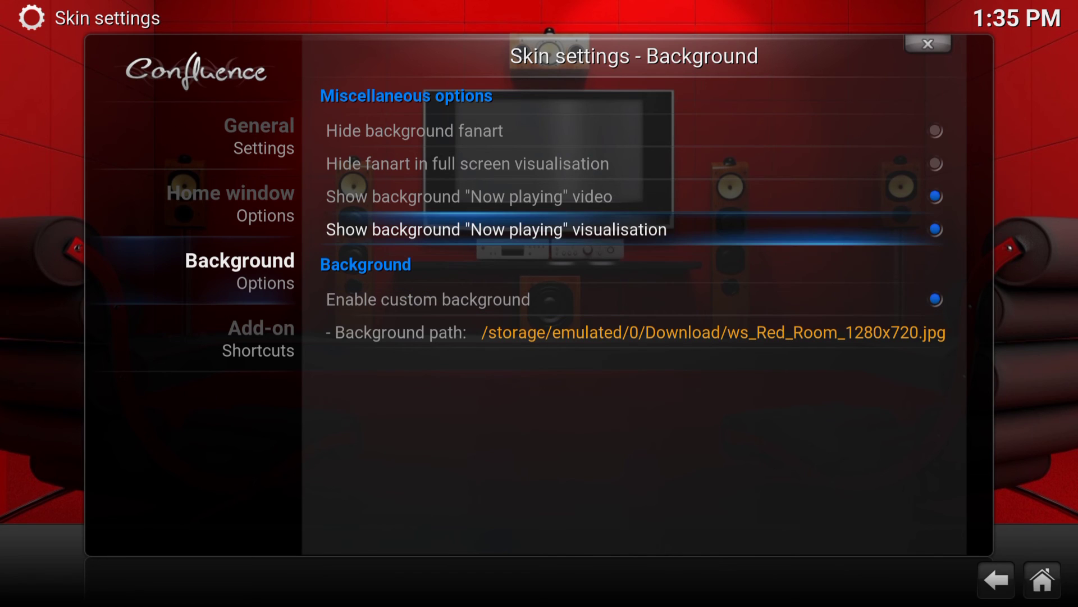
{"action": "key", "text": "Down"}
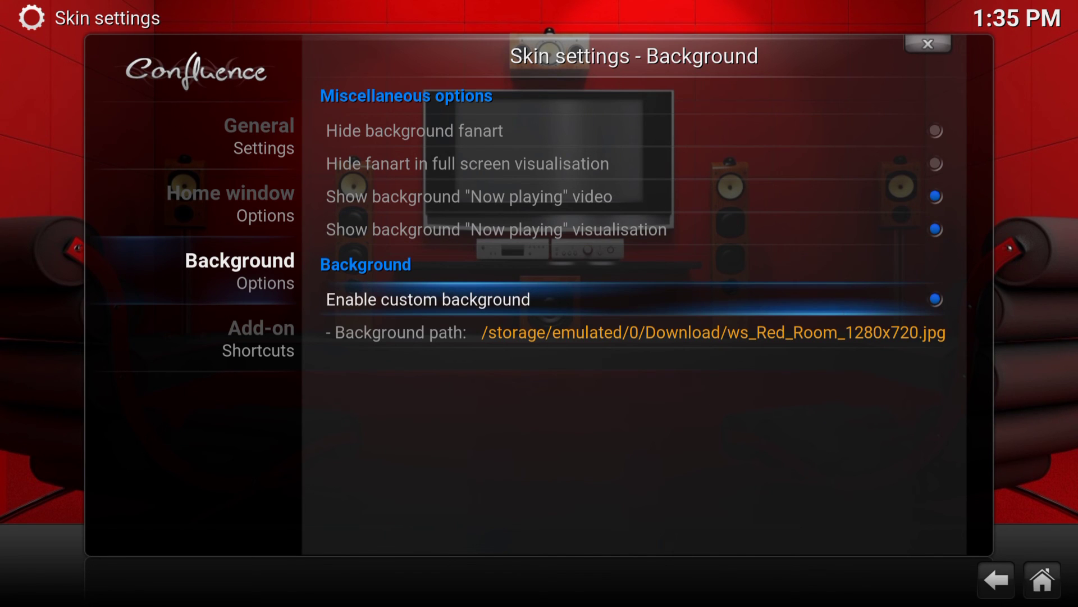
{"action": "left_click", "coordinate": [635, 332]}
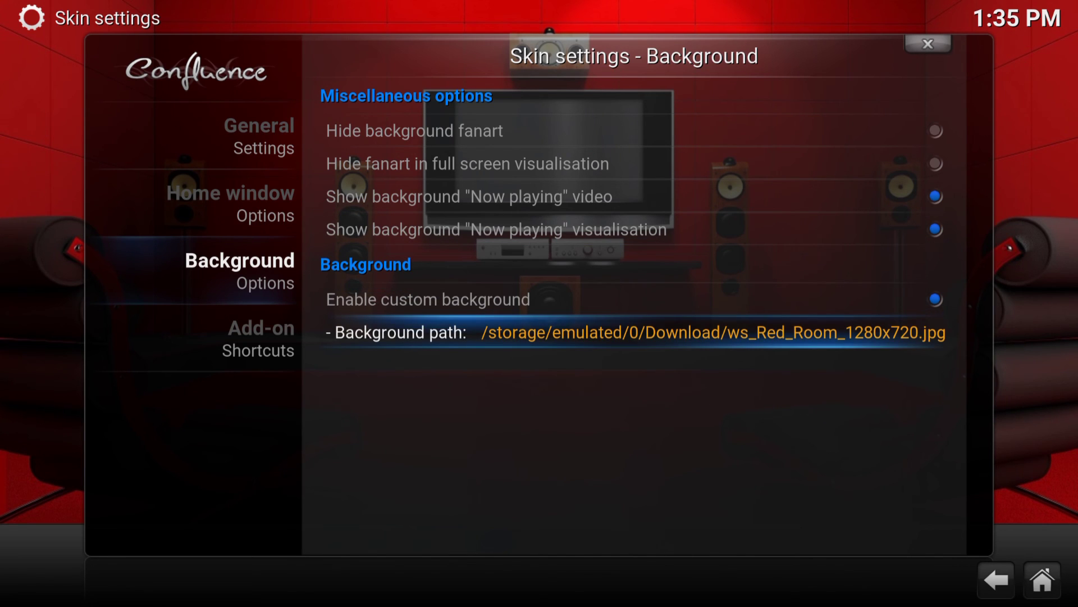
{"action": "left_click", "coordinate": [428, 299]}
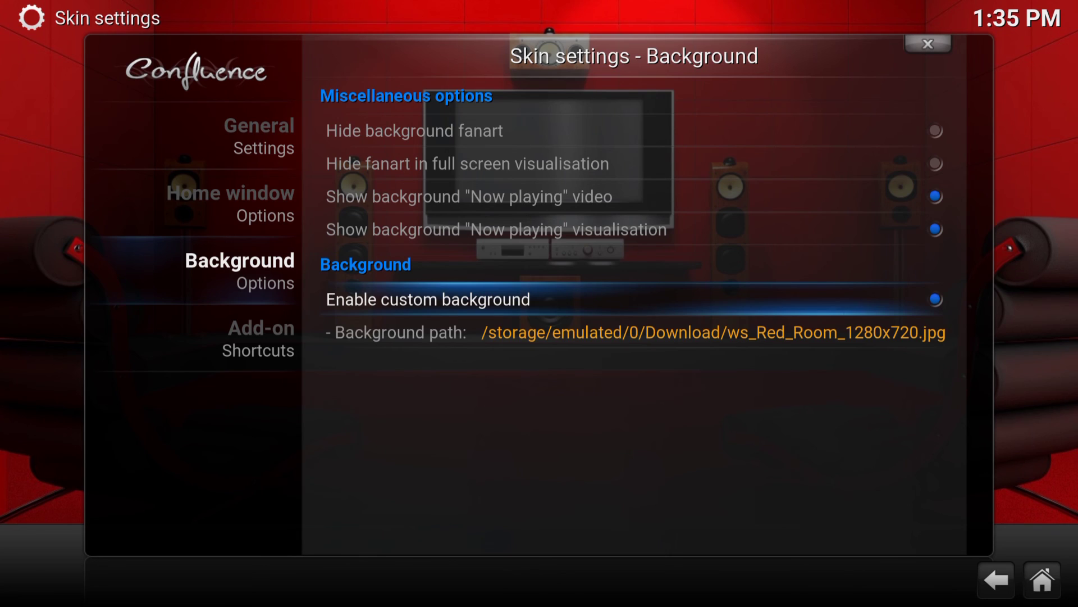
{"action": "left_click", "coordinate": [428, 300]}
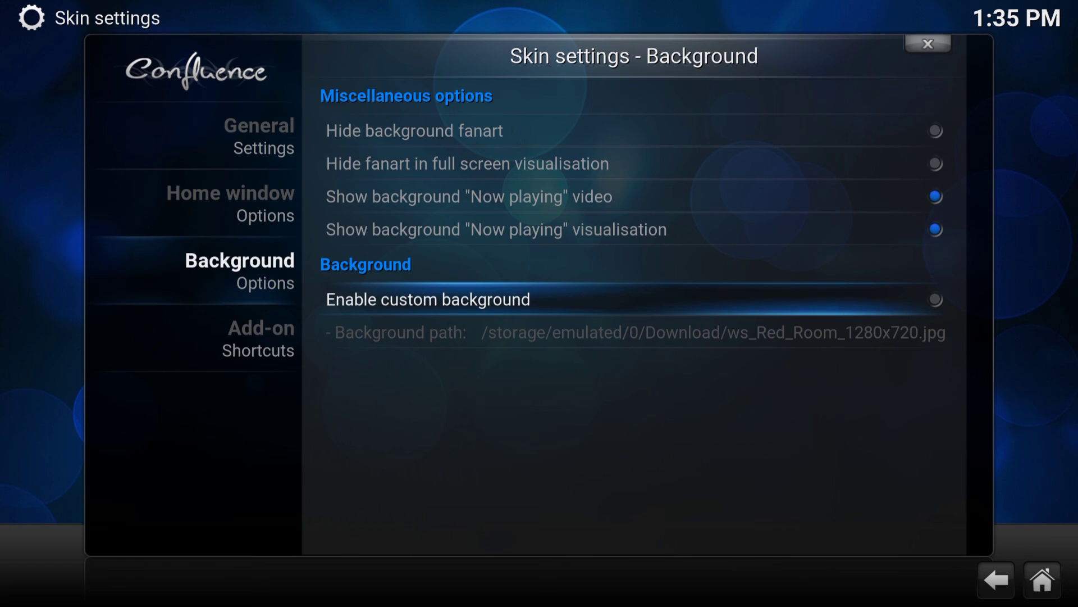
- Back out to the default blue home screen and move the menu to VIDEOS
{"action": "key", "text": "Escape"}
{"action": "key", "text": "Escape"}
{"action": "key", "text": "Escape"}
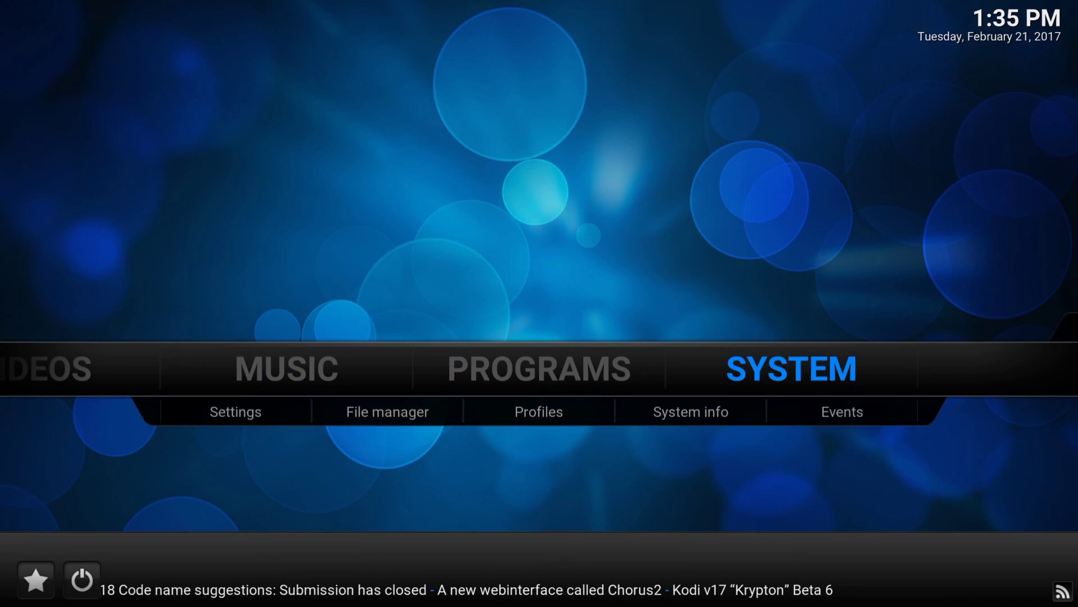
{"action": "key", "text": "Left"}
{"action": "key", "text": "Left"}
{"action": "key", "text": "Left"}
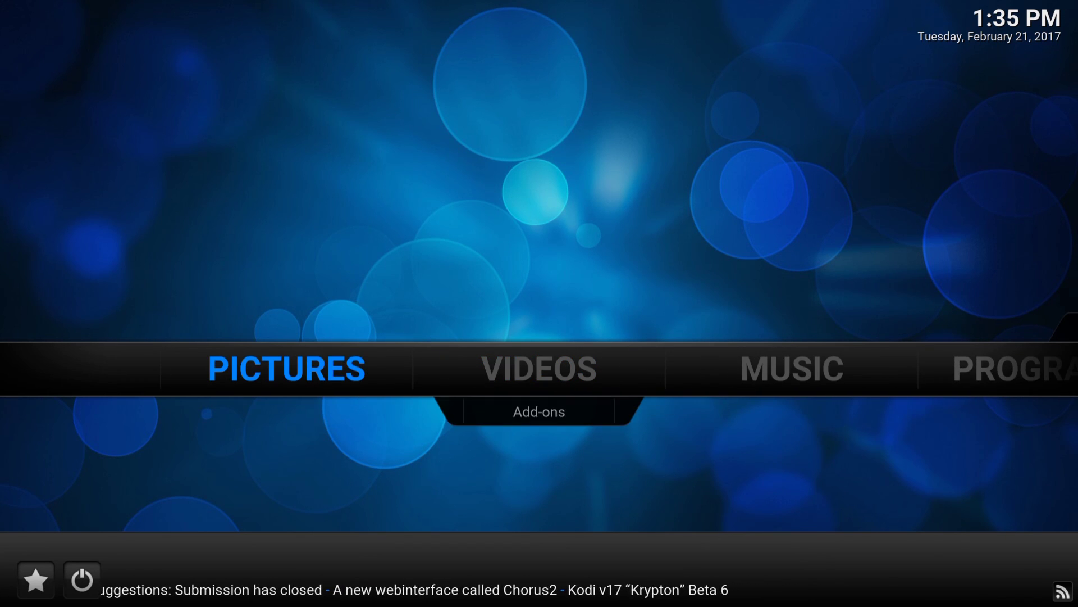
{"action": "key", "text": "Right"}
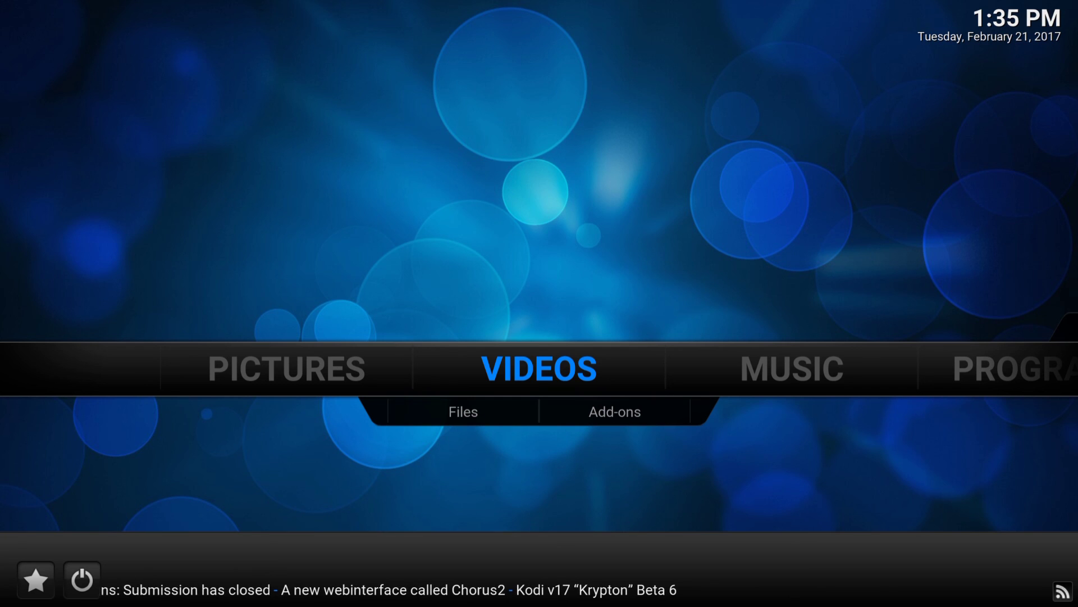